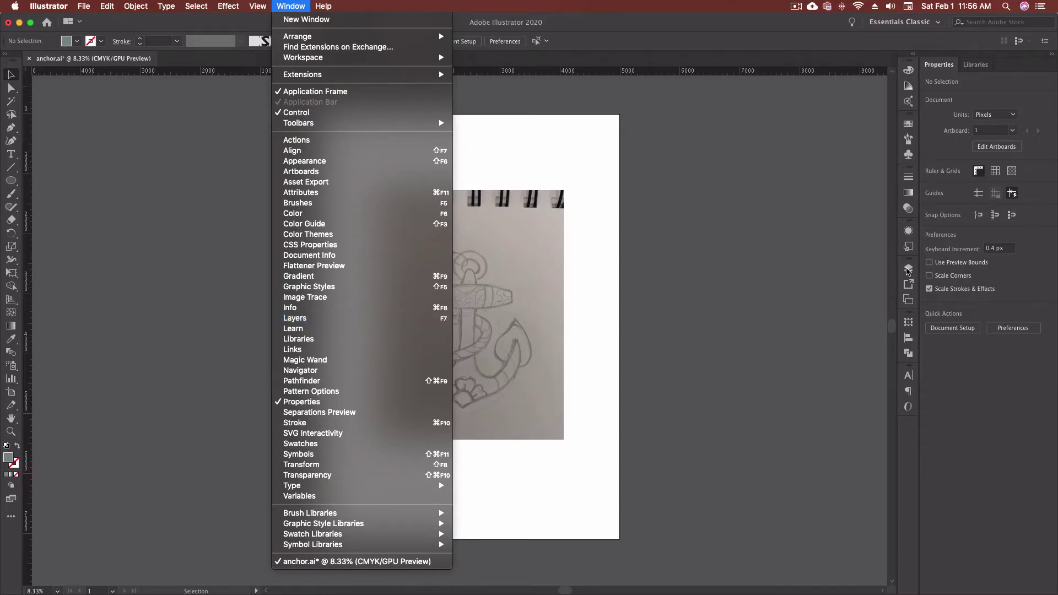
- Show the Layers panel with the anchor's six layers, from Outline down to Artwork
{"action": "left_click", "coordinate": [908, 269]}
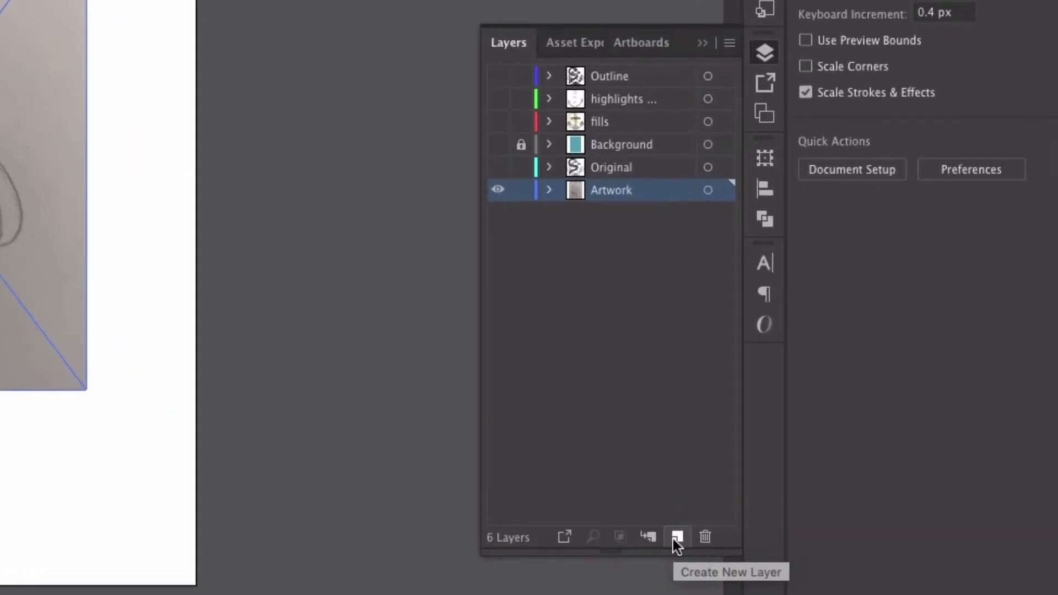
- Add and delete a new layer, then add and delete a sublayer inside Artwork
{"action": "left_click", "coordinate": [676, 538]}
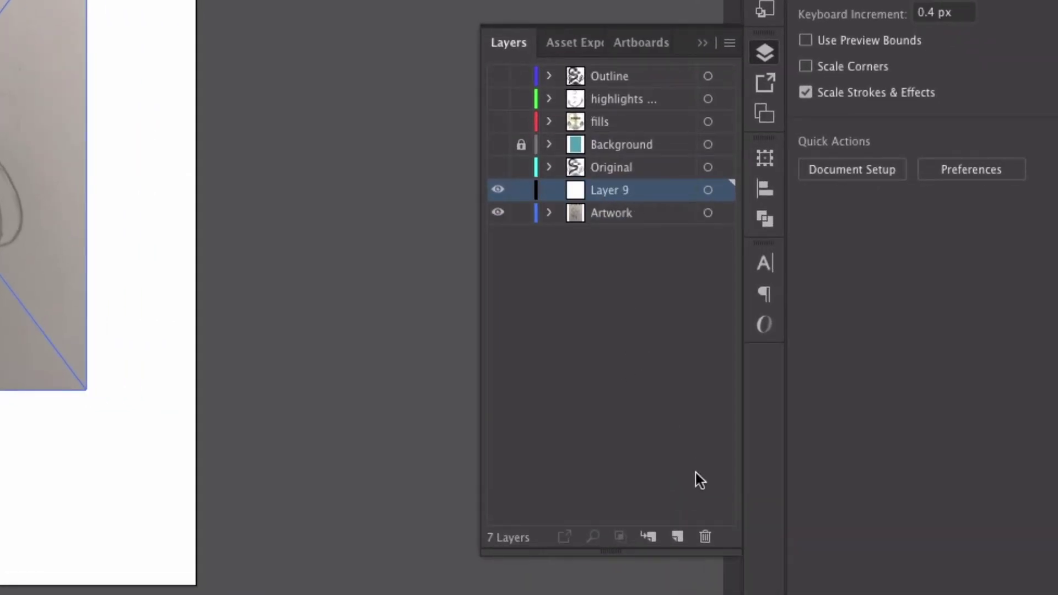
{"action": "left_click", "coordinate": [710, 538]}
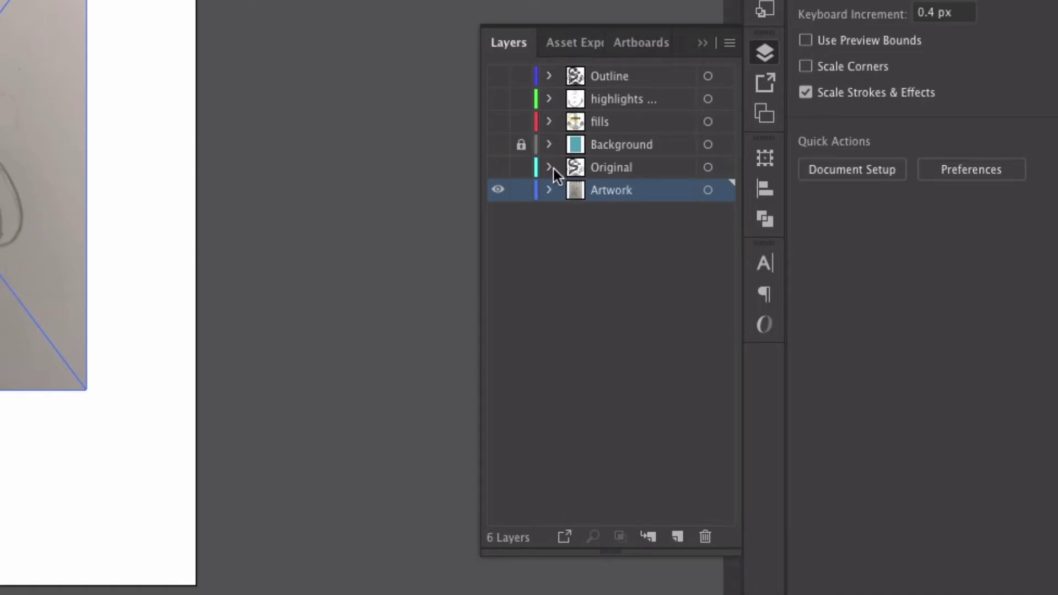
{"action": "left_click", "coordinate": [549, 190]}
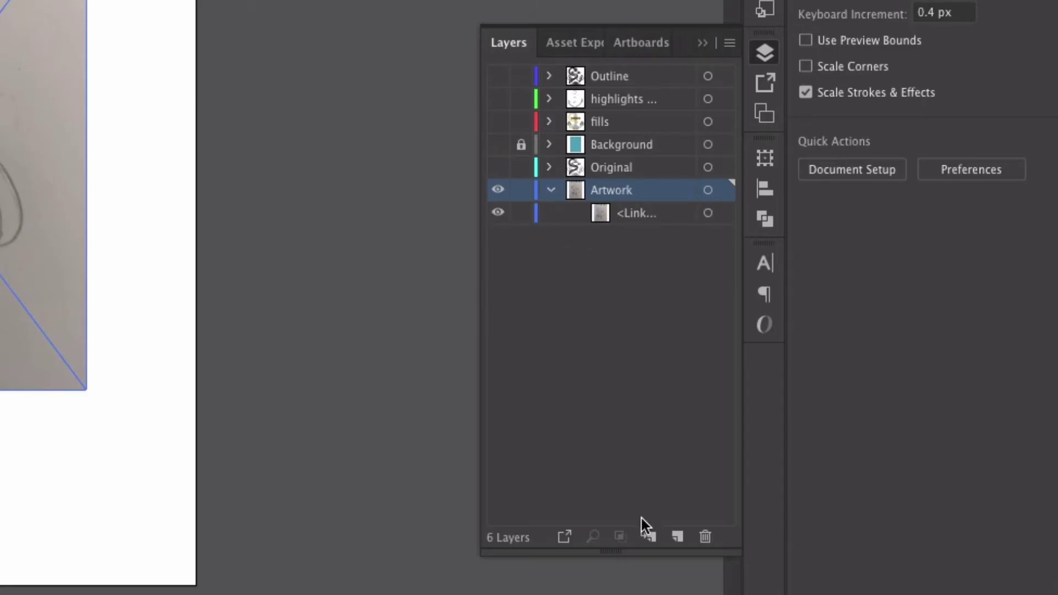
{"action": "left_click", "coordinate": [648, 536]}
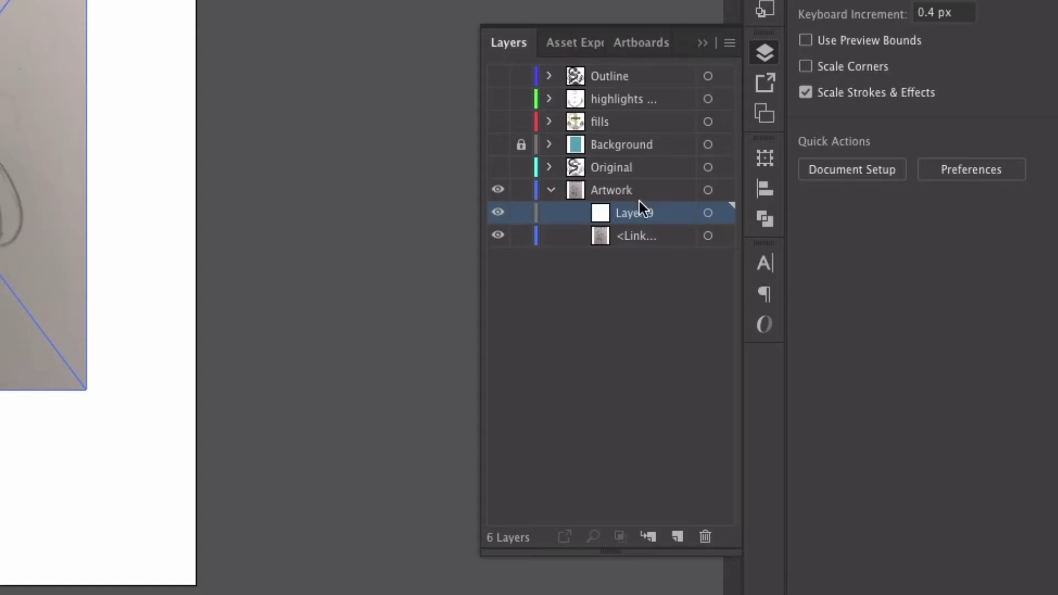
{"action": "left_click", "coordinate": [705, 538]}
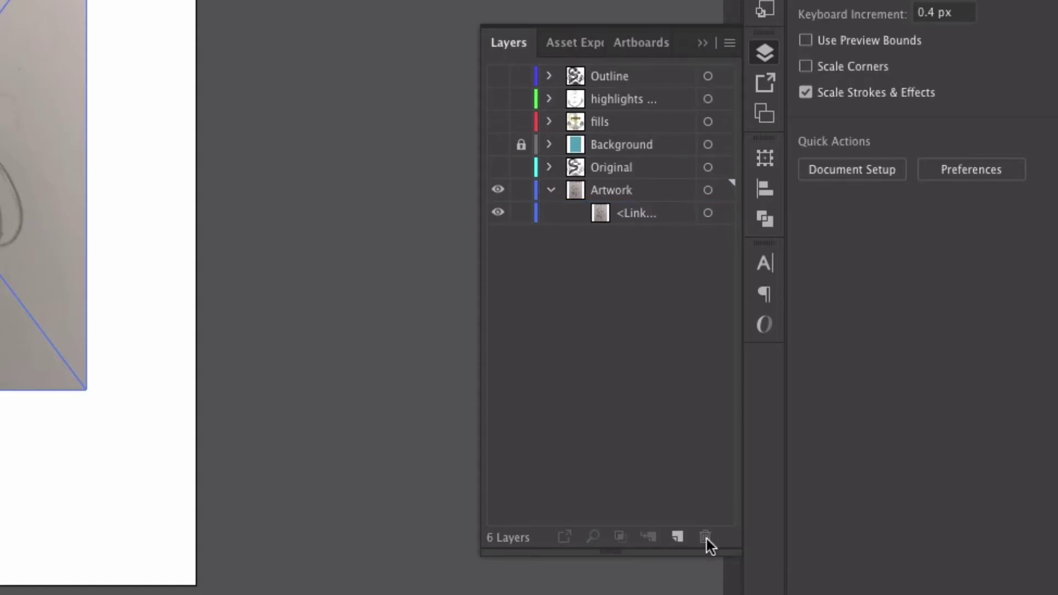
- Collapse the Artwork layer and open its Layer Options from the Layers panel menu
{"action": "left_click", "coordinate": [631, 187]}
{"action": "left_click", "coordinate": [548, 190]}
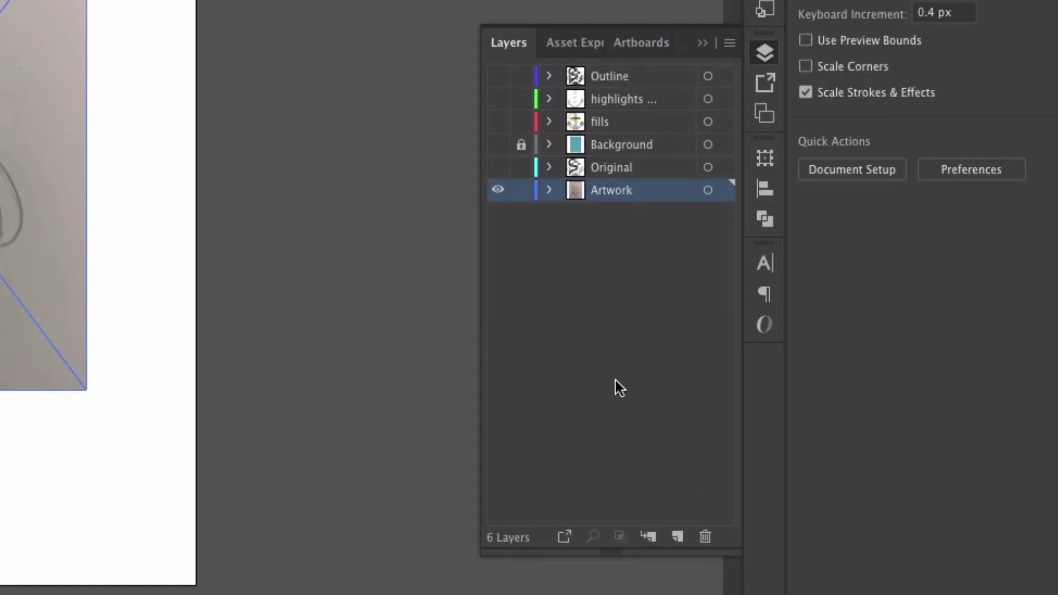
{"action": "left_click", "coordinate": [729, 45]}
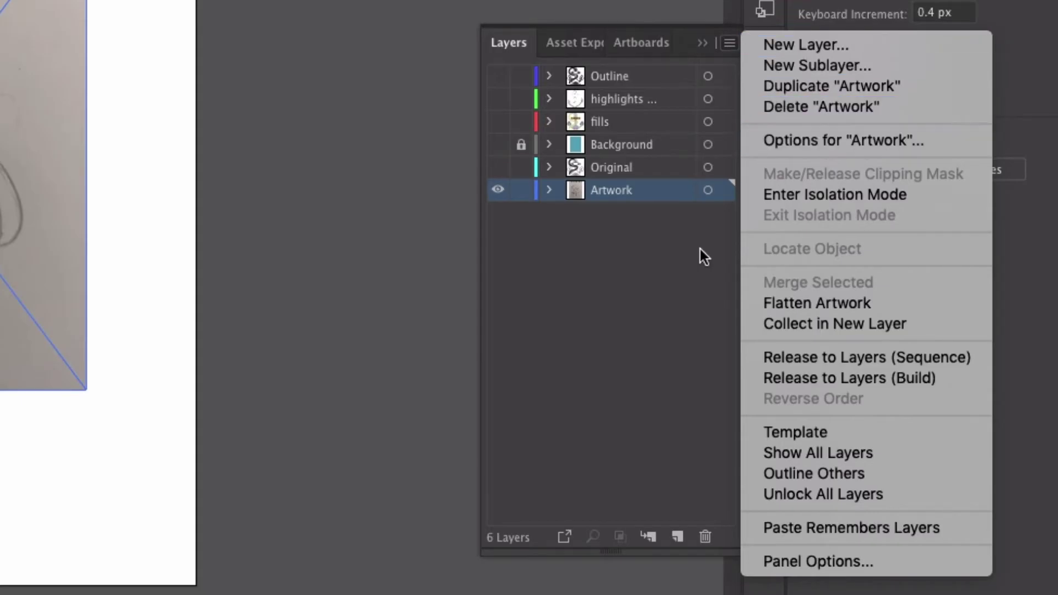
{"action": "left_click", "coordinate": [679, 227]}
- Make the Artwork layer a template with its images dimmed to 30% instead of 50%
{"action": "double_click", "coordinate": [665, 190]}
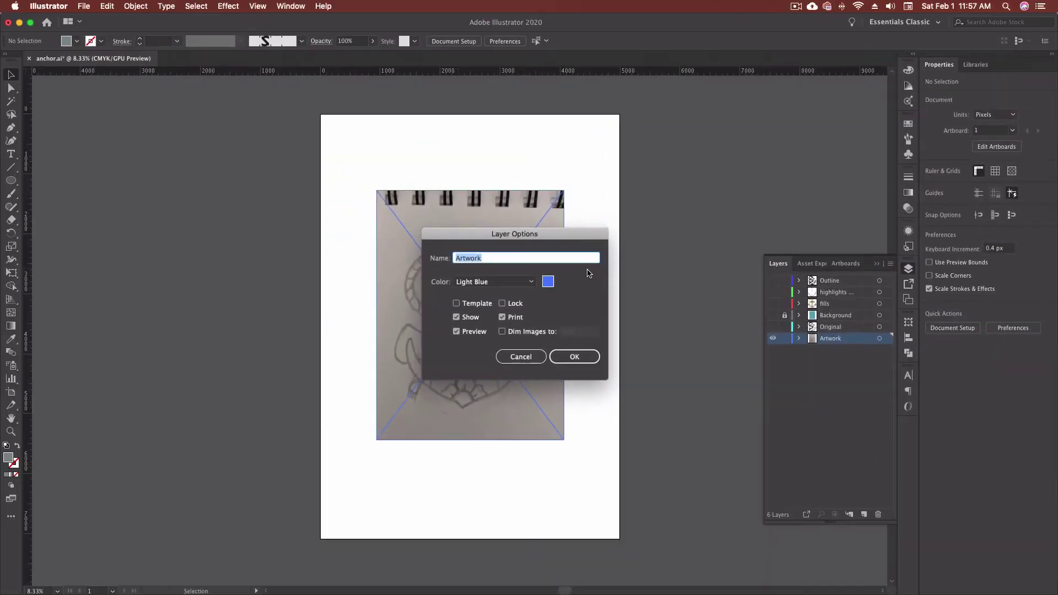
{"action": "left_click_drag", "start_coordinate": [559, 238], "coordinate": [309, 224]}
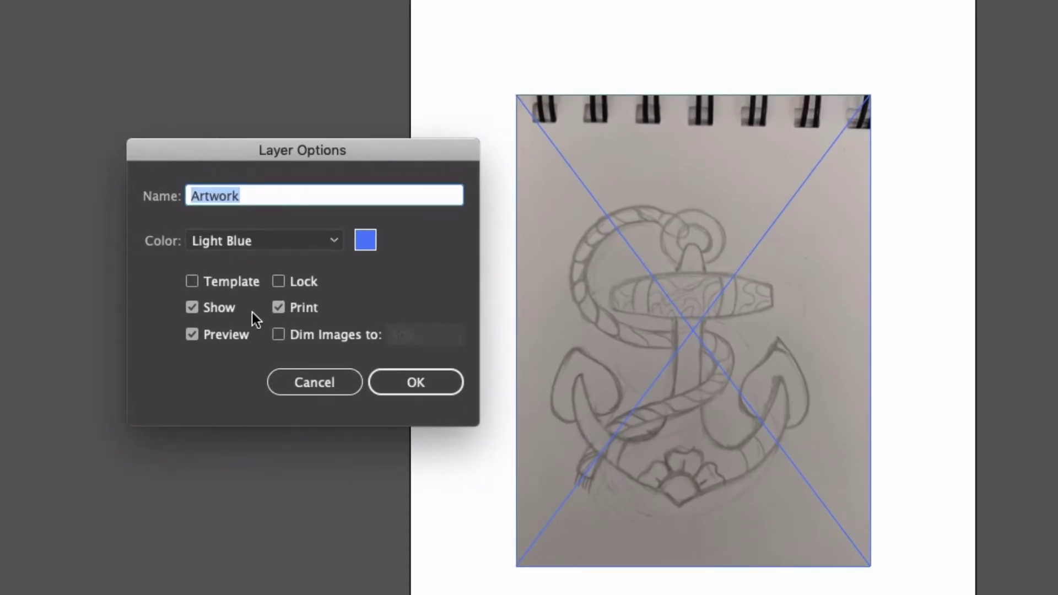
{"action": "left_click", "coordinate": [225, 281]}
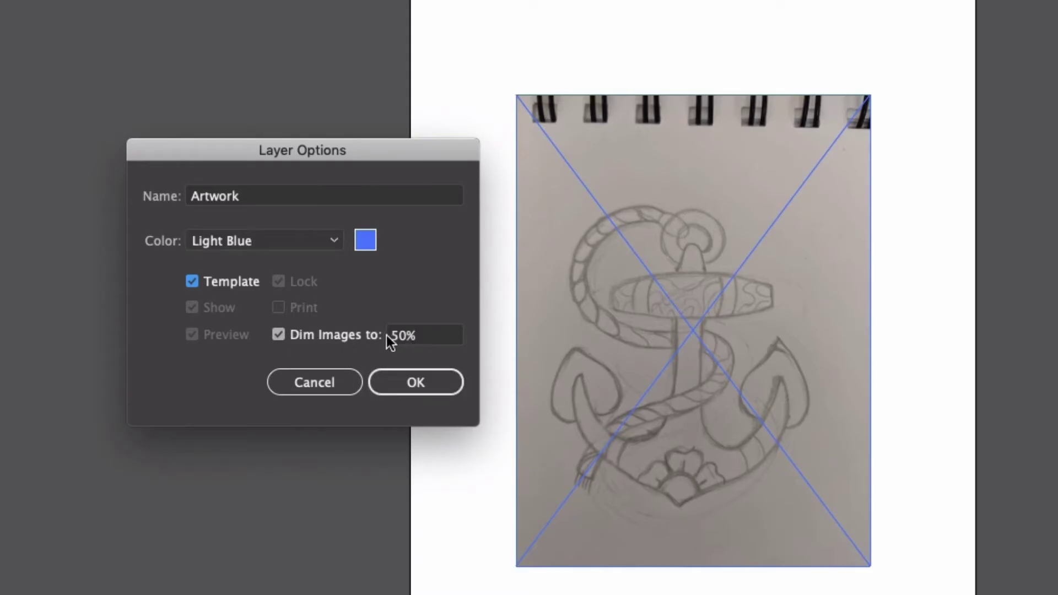
{"action": "left_click", "coordinate": [425, 335]}
{"action": "left_click_drag", "start_coordinate": [425, 335], "coordinate": [372, 332]}
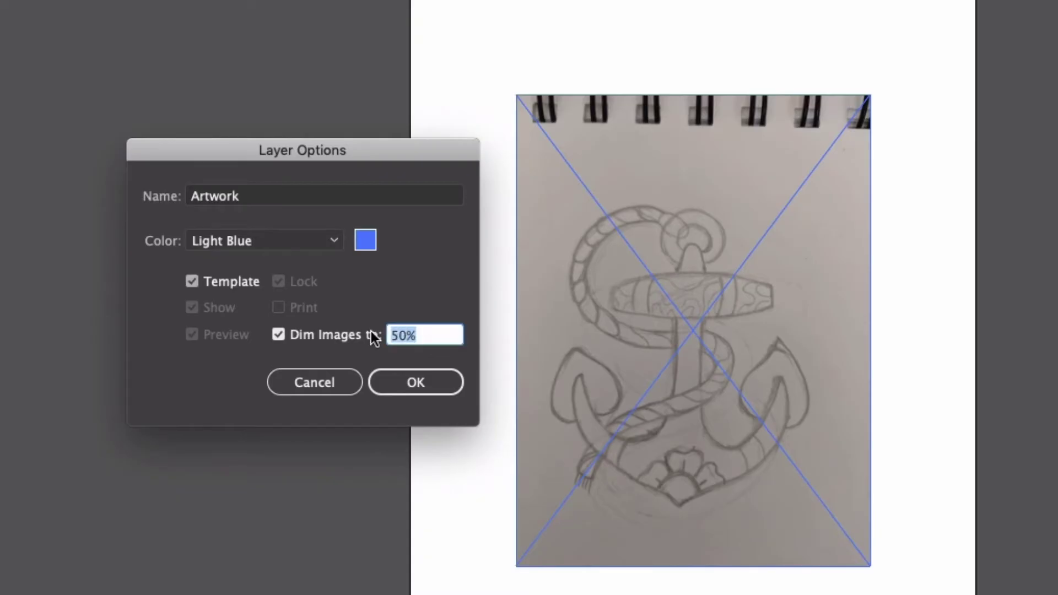
{"action": "type", "text": "30"}
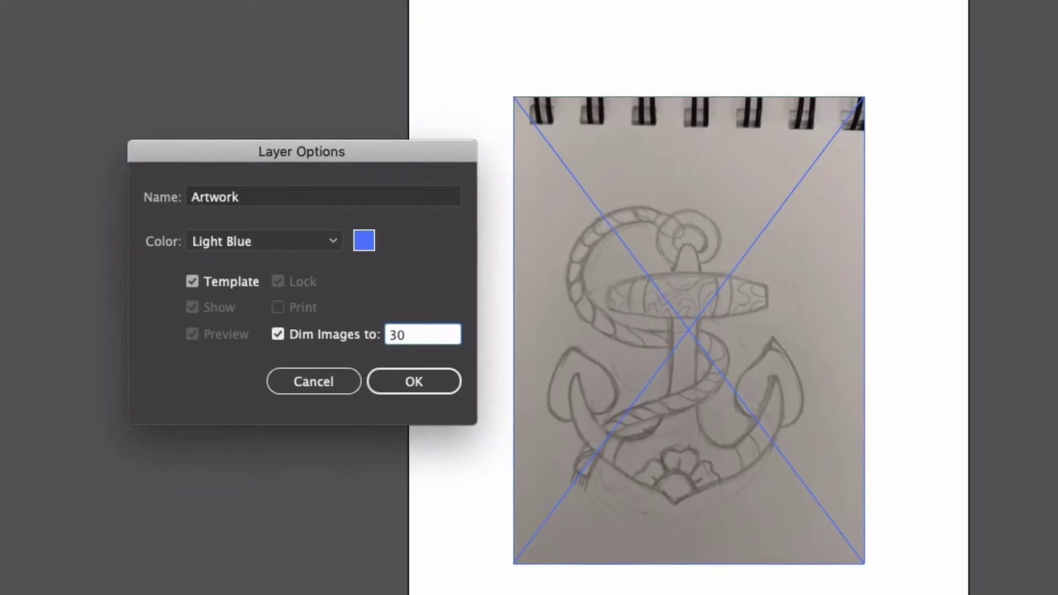
{"action": "left_click", "coordinate": [388, 374]}
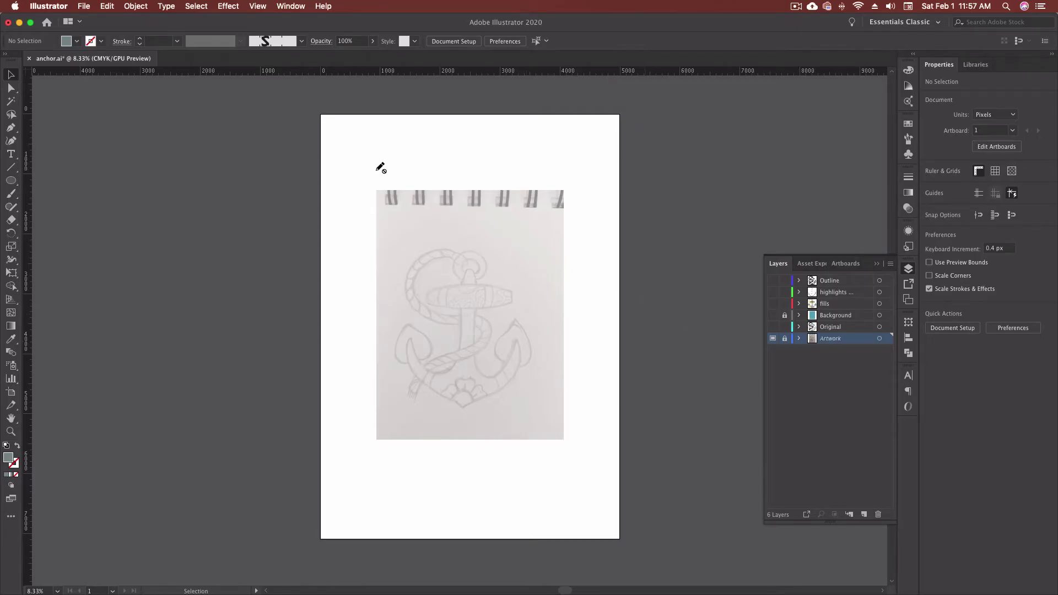
- Make Artwork a locked non-template layer dimmed to 30%, then view the document in Outline mode
{"action": "left_click", "coordinate": [257, 6]}
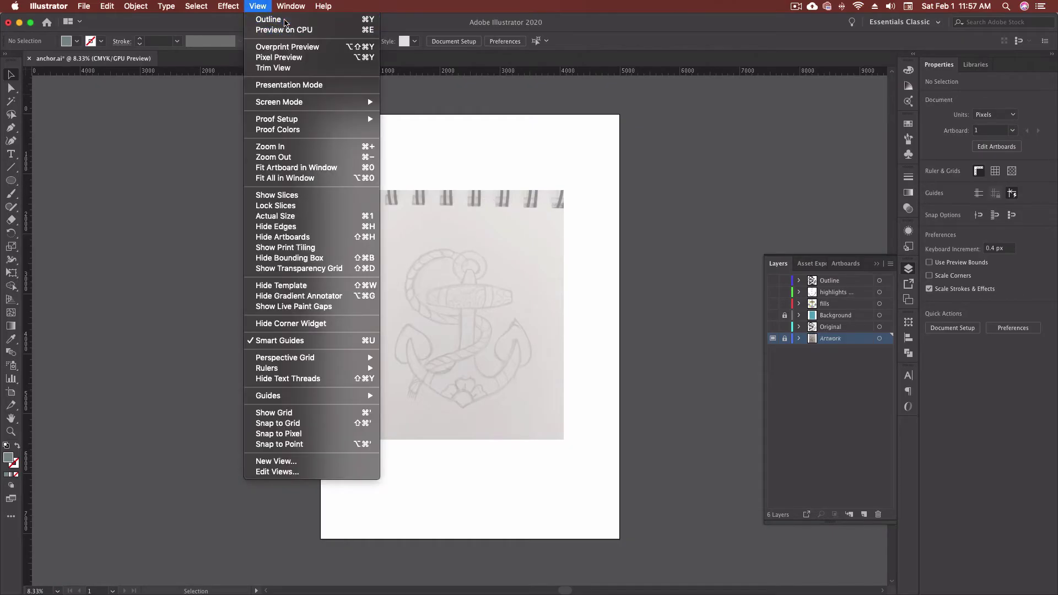
{"action": "key", "text": "Escape"}
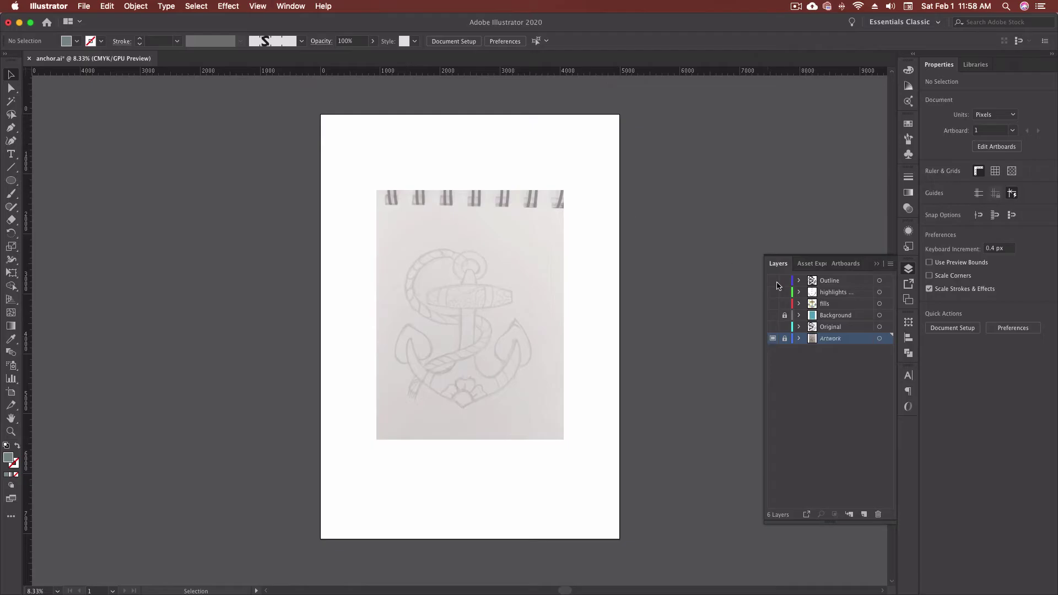
{"action": "double_click", "coordinate": [852, 339]}
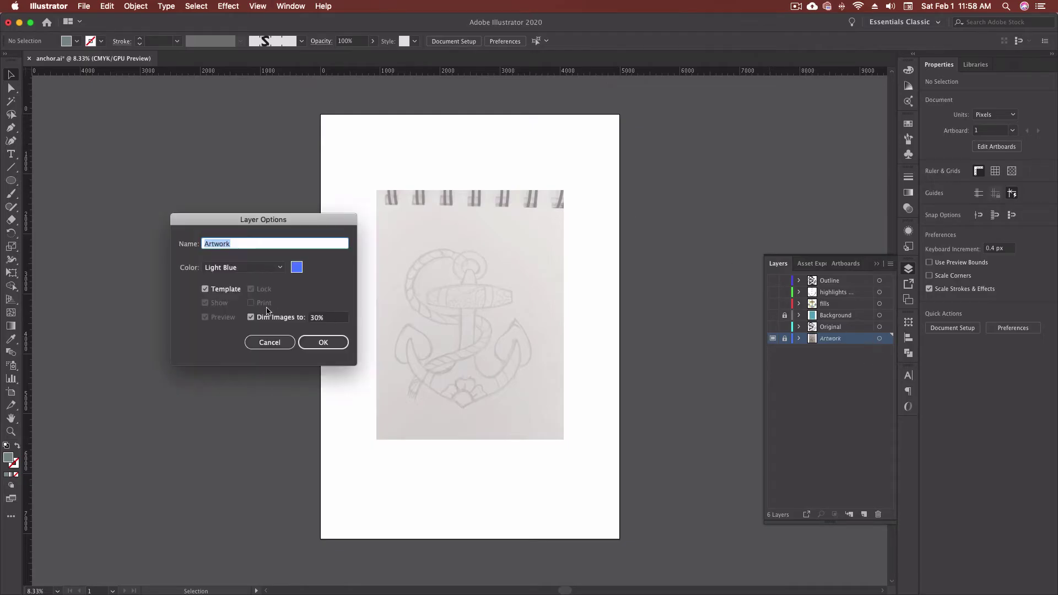
{"action": "left_click", "coordinate": [205, 289]}
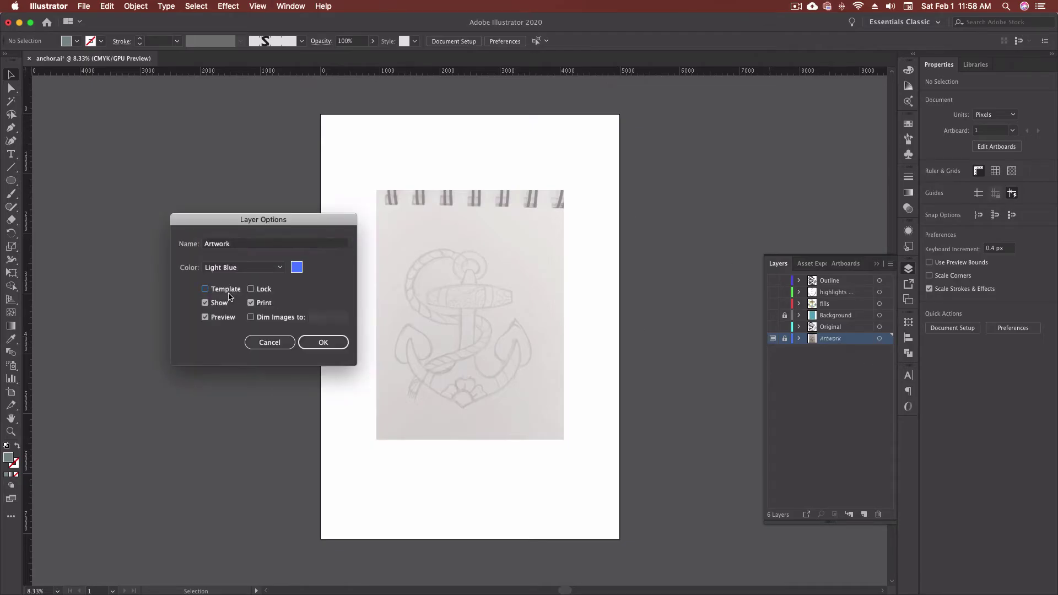
{"action": "left_click", "coordinate": [263, 291]}
{"action": "left_click", "coordinate": [268, 319]}
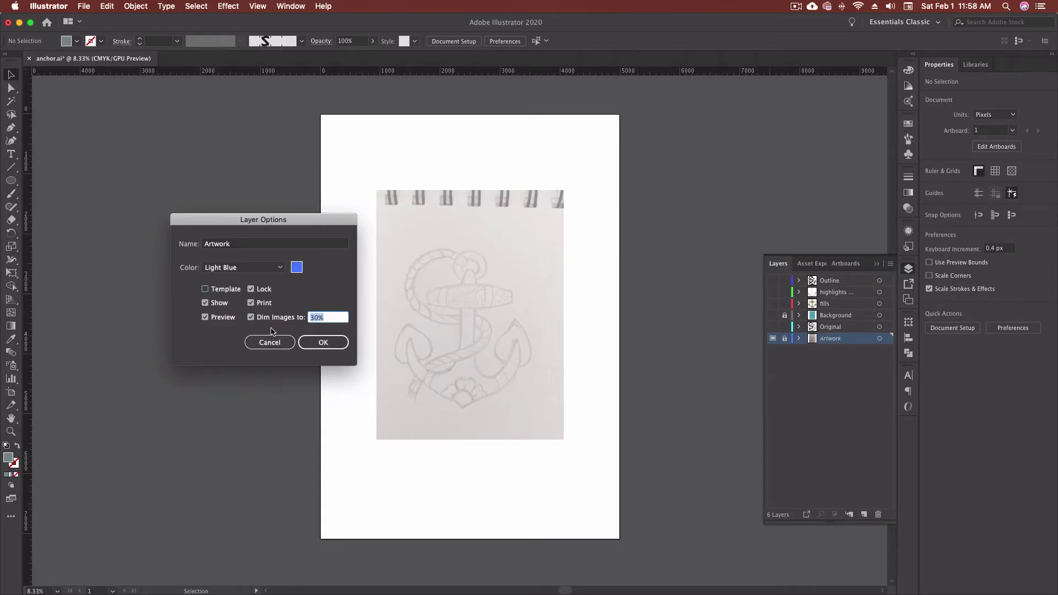
{"action": "left_click", "coordinate": [323, 342]}
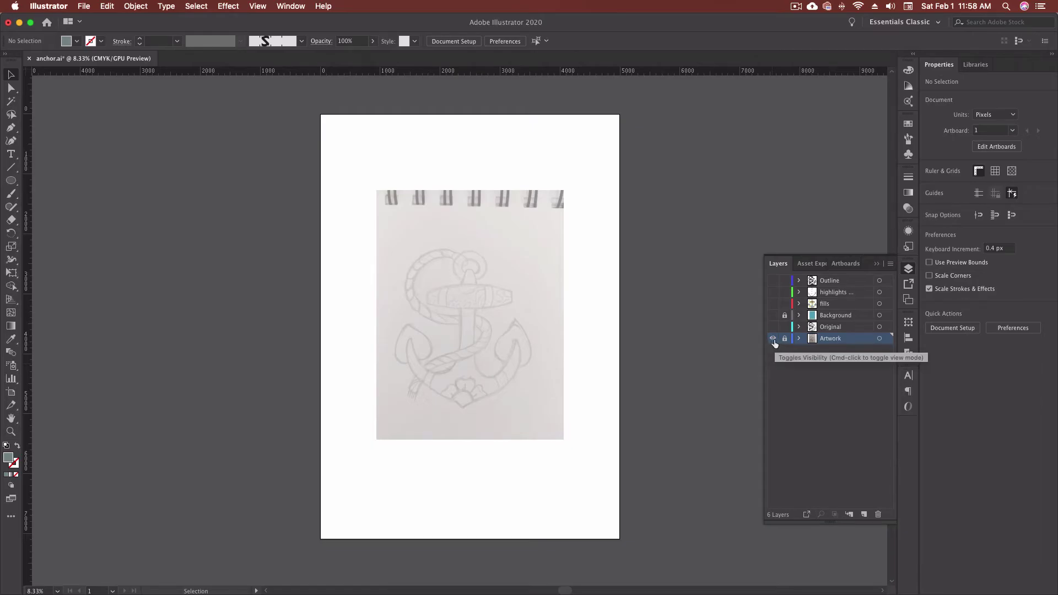
{"action": "key", "text": "super+y"}
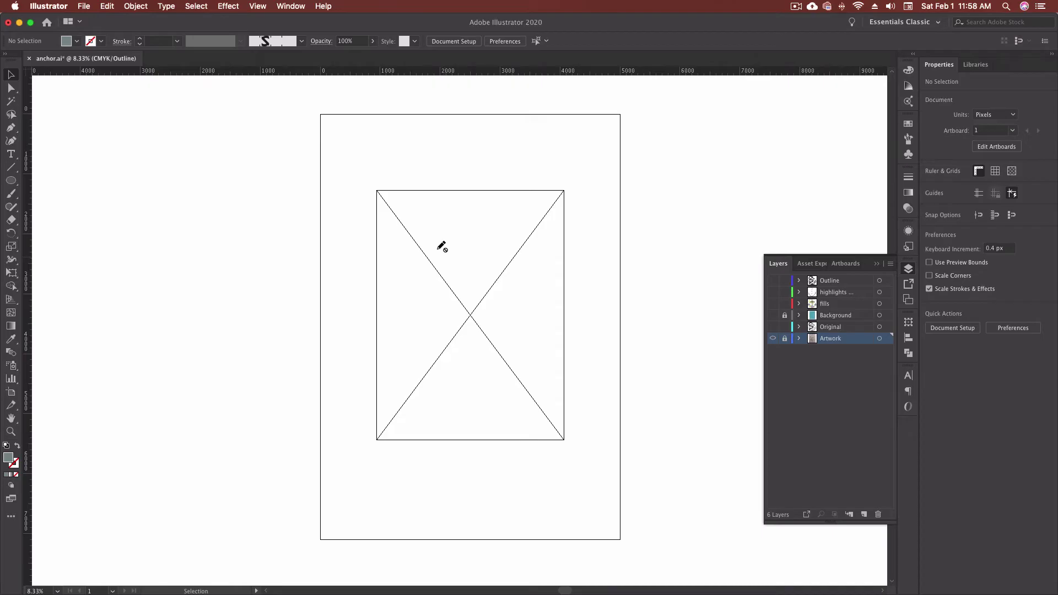
{"action": "scroll", "coordinate": [510, 280], "scroll_direction": "left", "scroll_amount": 2}
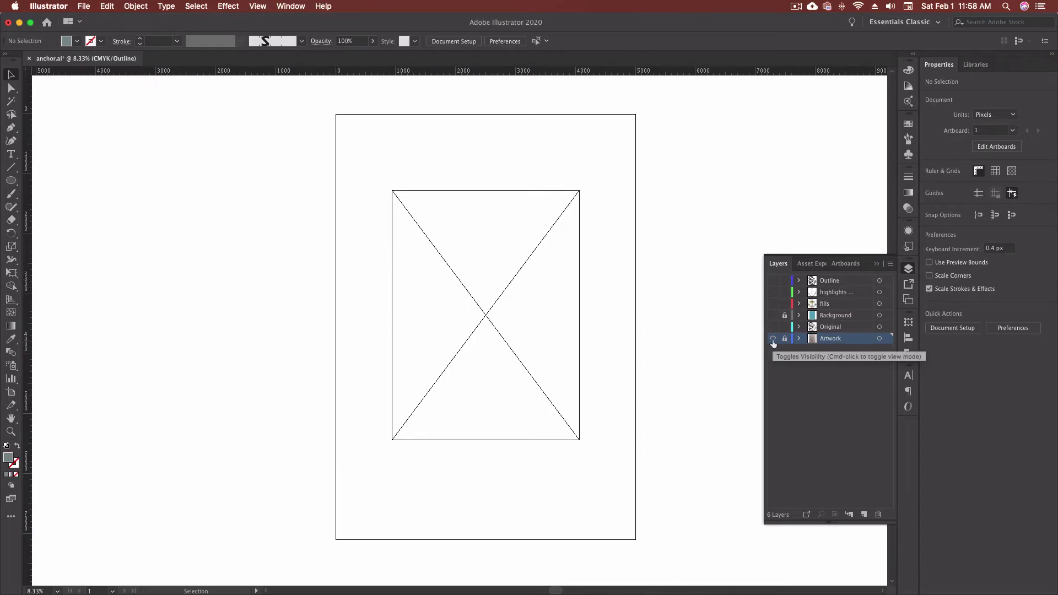
- Return to Preview, set Artwork back to a template, and show the Original line-art layer
{"action": "key", "text": "super+y"}
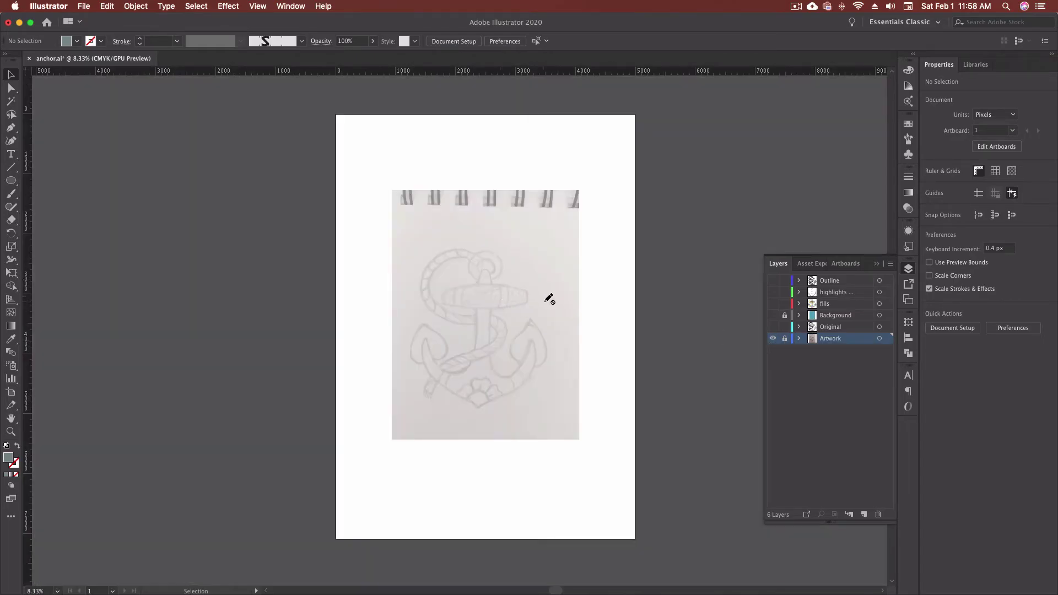
{"action": "double_click", "coordinate": [843, 338]}
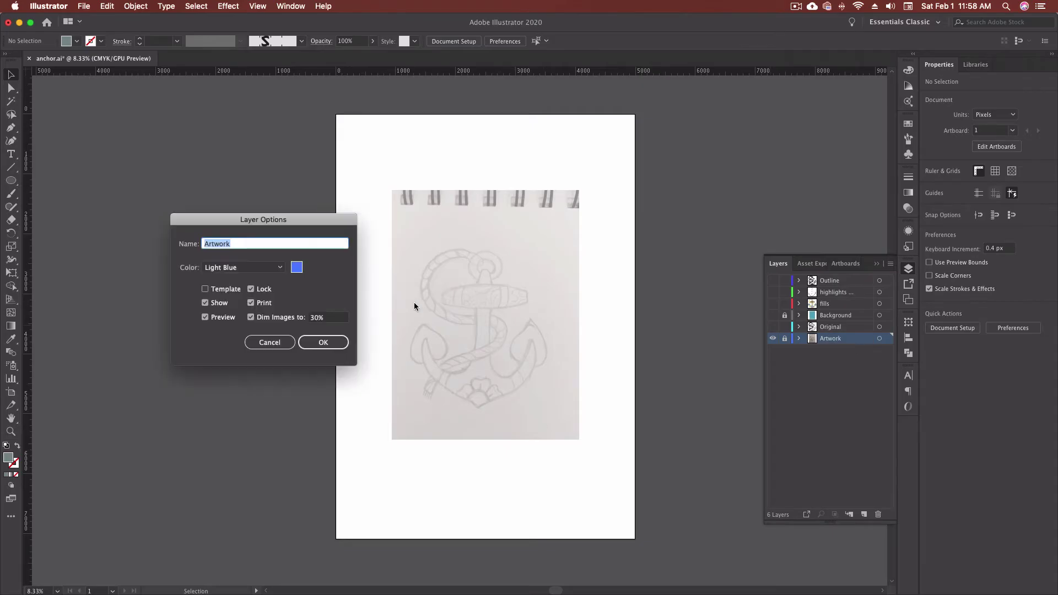
{"action": "left_click", "coordinate": [225, 290]}
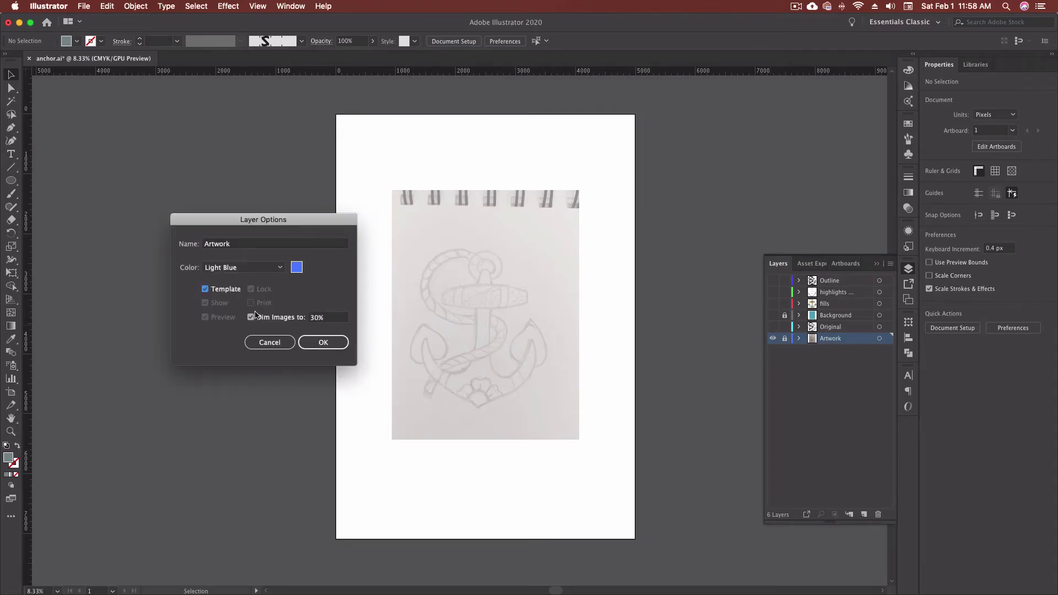
{"action": "left_click", "coordinate": [324, 342]}
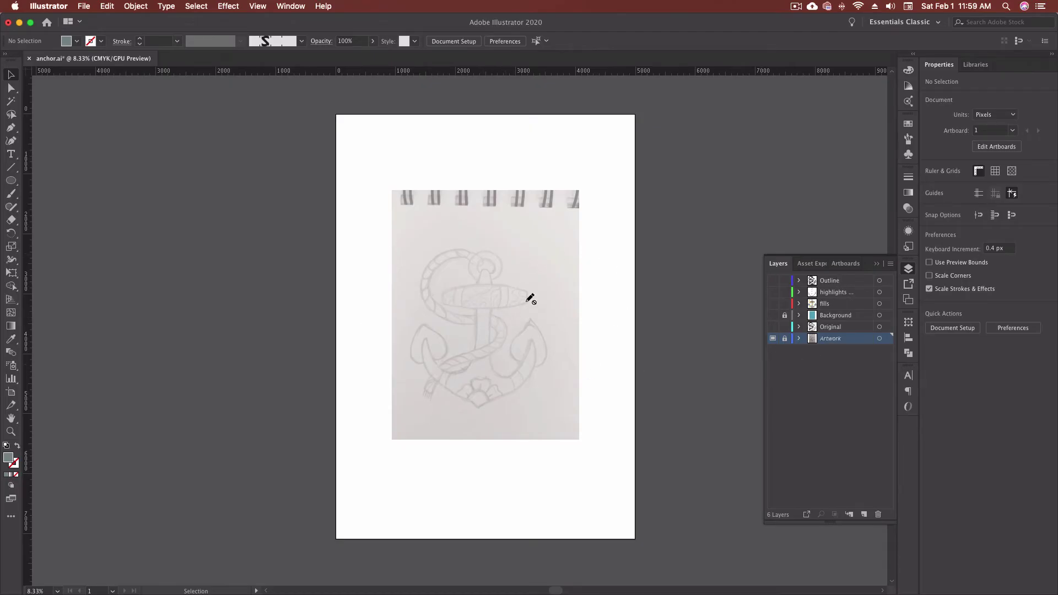
{"action": "left_click", "coordinate": [772, 327]}
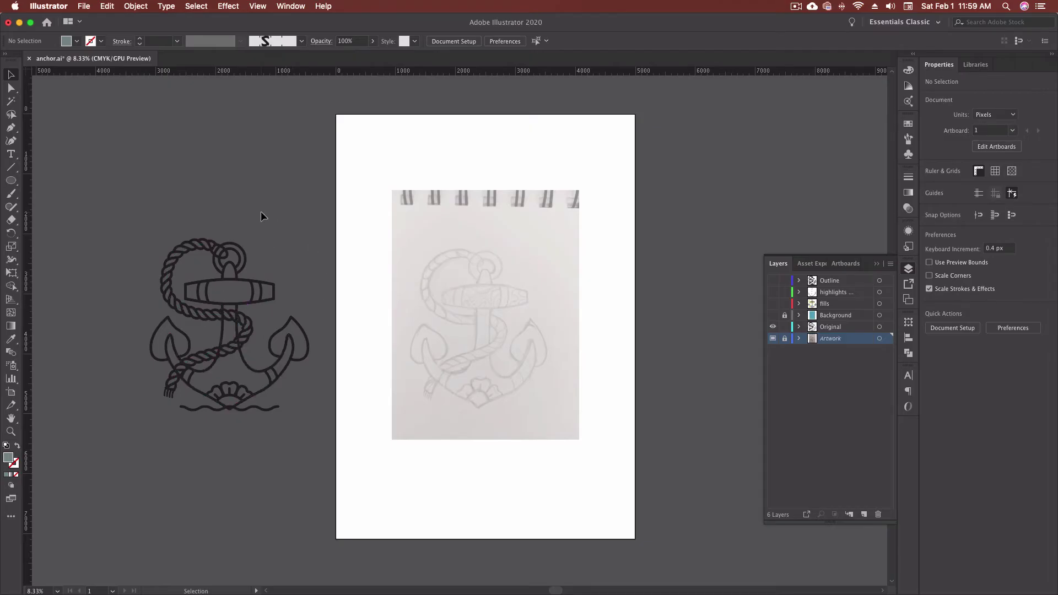
- Show the Outline, highlights, fills and Background layers, solo the sketch, then restore all visibility
{"action": "left_click", "coordinate": [772, 281]}
{"action": "left_click", "coordinate": [773, 292]}
{"action": "left_click", "coordinate": [773, 303]}
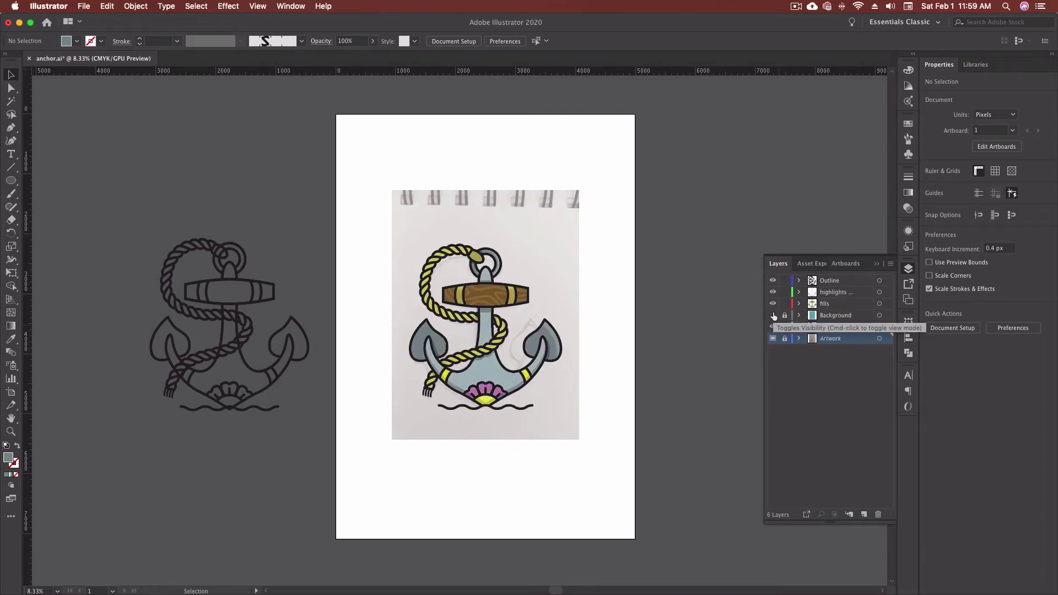
{"action": "left_click", "coordinate": [773, 315]}
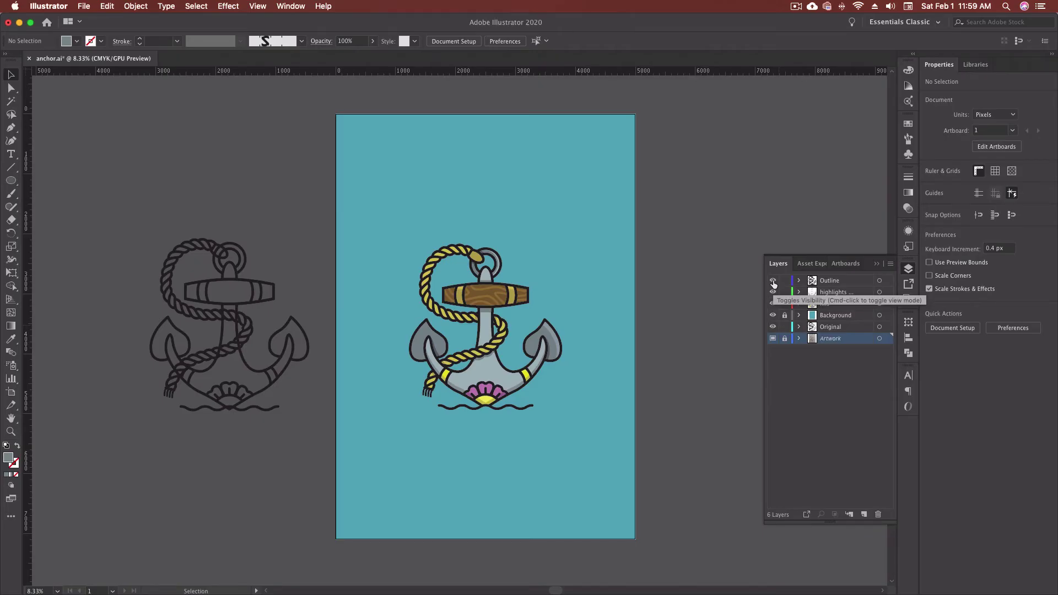
{"action": "left_click", "coordinate": [773, 327], "text": "alt"}
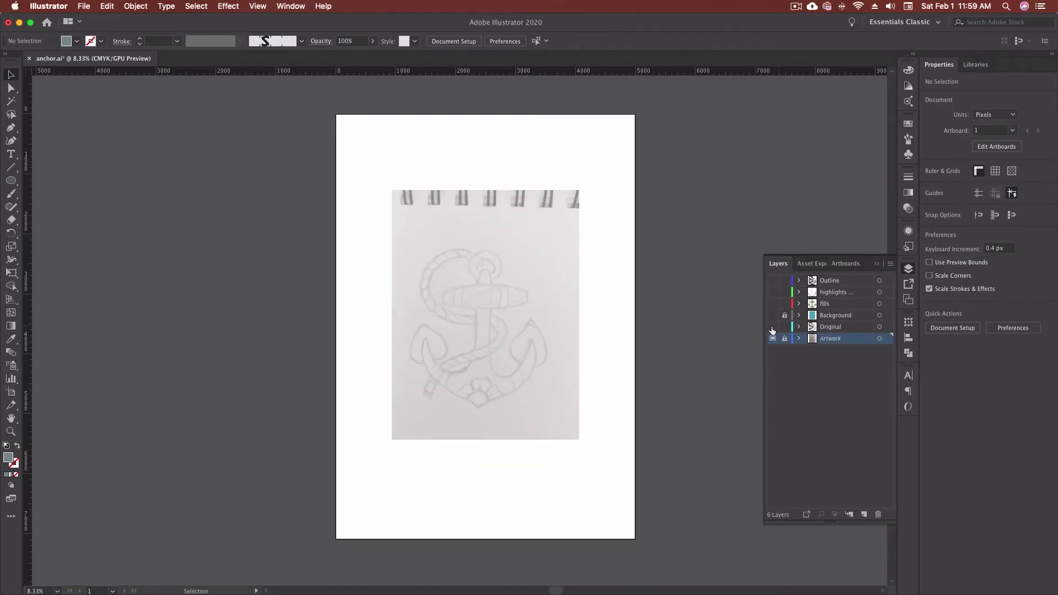
{"action": "left_click_drag", "start_coordinate": [773, 325], "coordinate": [772, 283]}
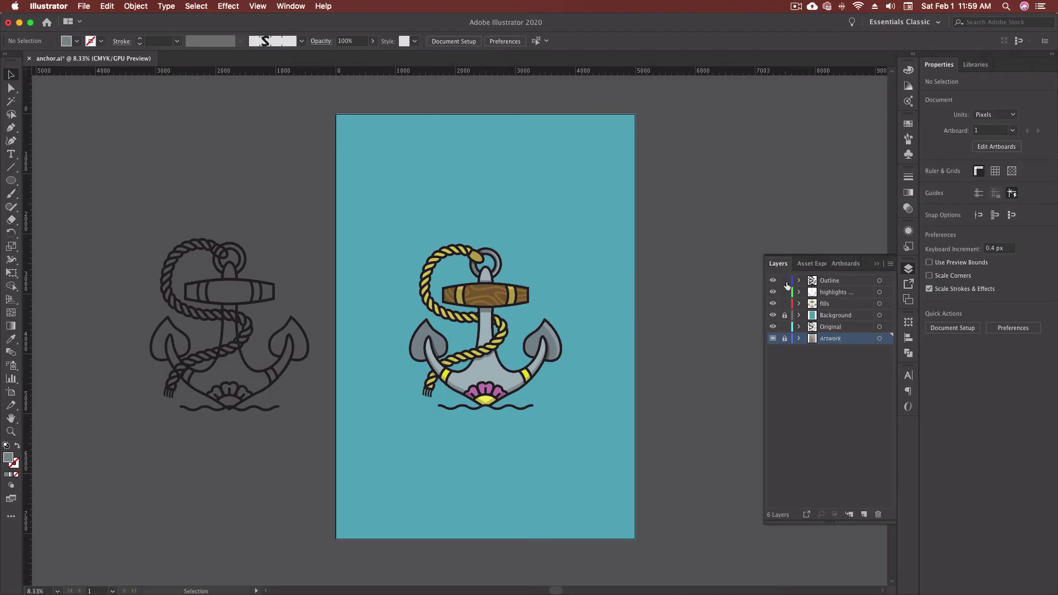
- Lock the Outline, highlights, fills and Original layers, then unlock them and pick fills
{"action": "left_click_drag", "start_coordinate": [785, 282], "coordinate": [787, 328]}
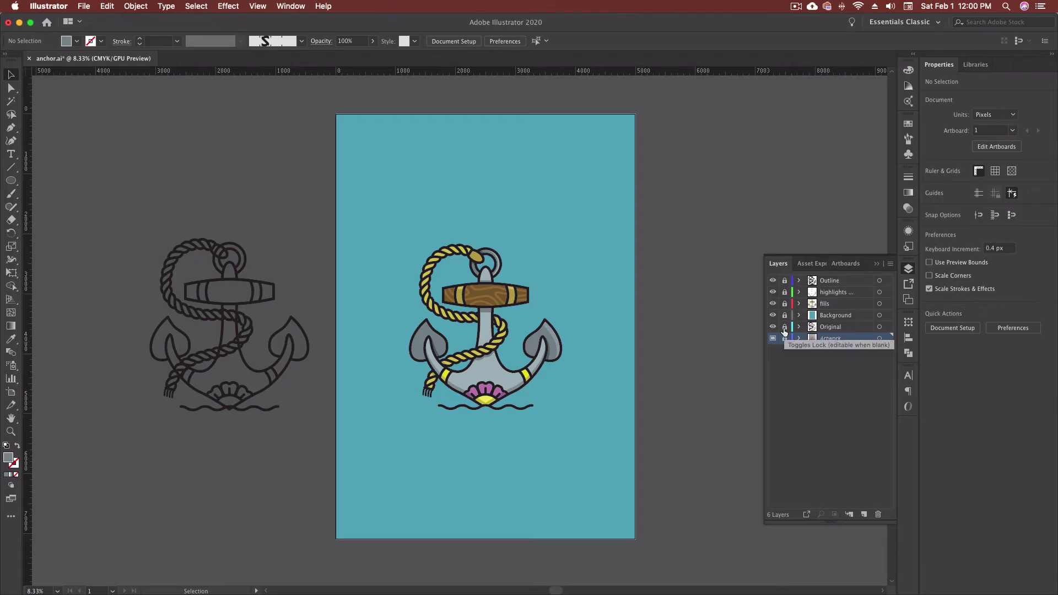
{"action": "left_click_drag", "start_coordinate": [785, 330], "coordinate": [784, 281]}
{"action": "left_click", "coordinate": [838, 304]}
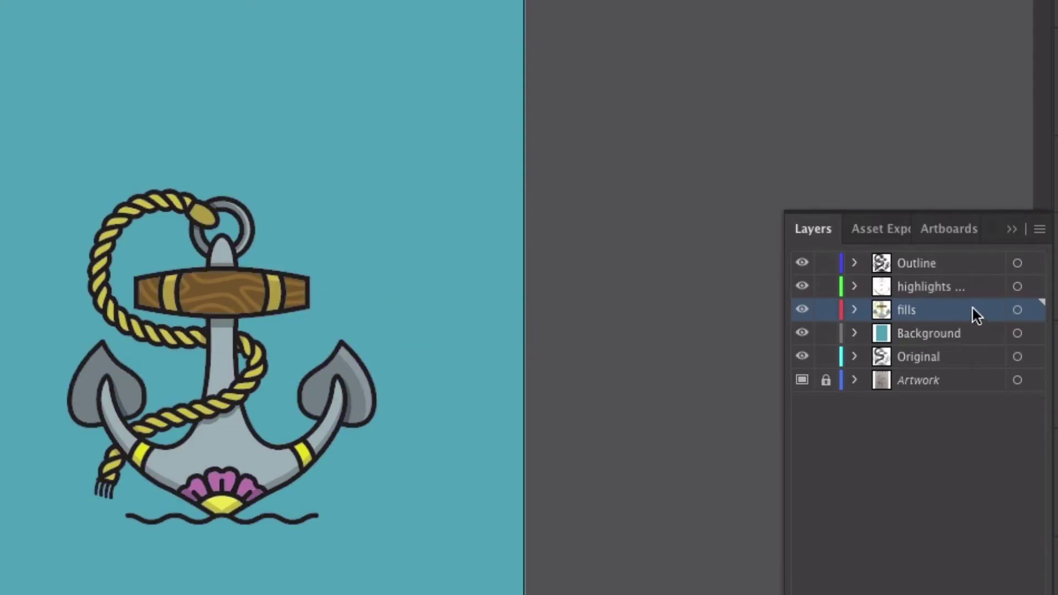
- Select all artwork on the fills layer and hide the highlights layer
{"action": "left_click", "coordinate": [1036, 312]}
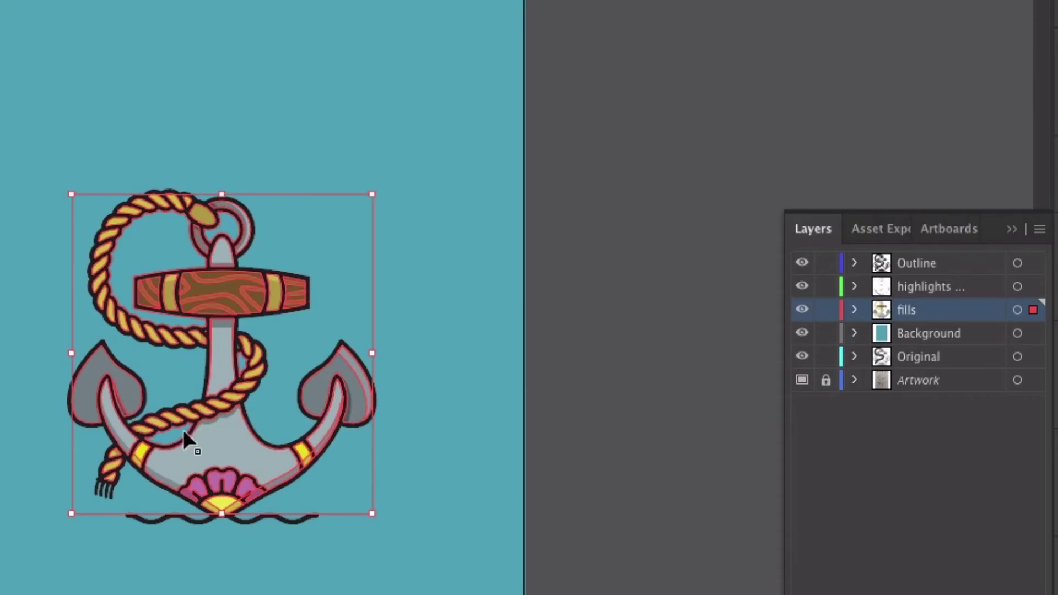
{"action": "left_click", "coordinate": [801, 286]}
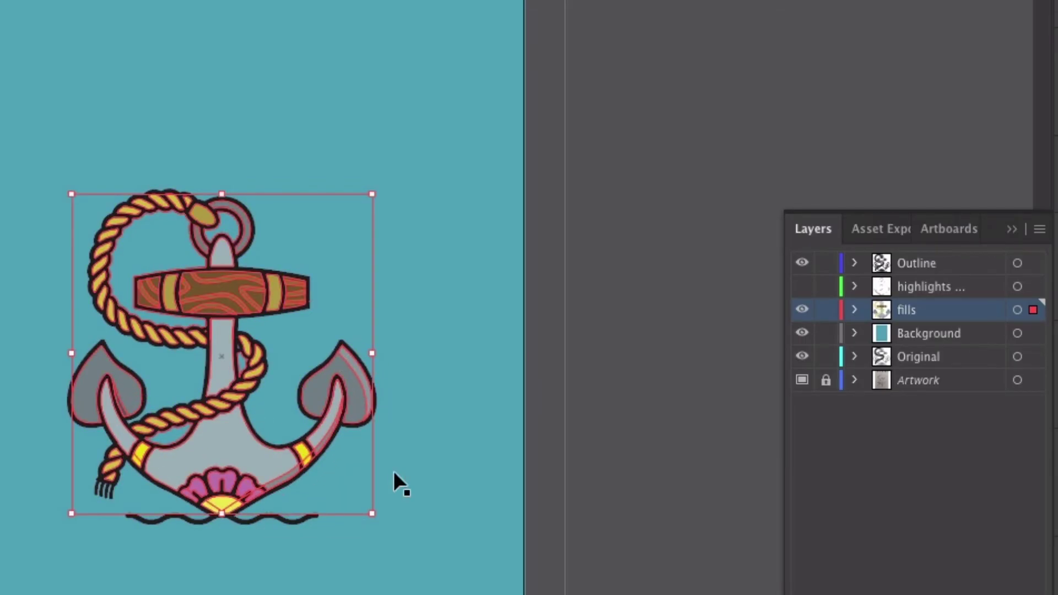
- Show highlights, expand fills, and select the right fluke and right arm highlight paths
{"action": "left_click", "coordinate": [802, 286]}
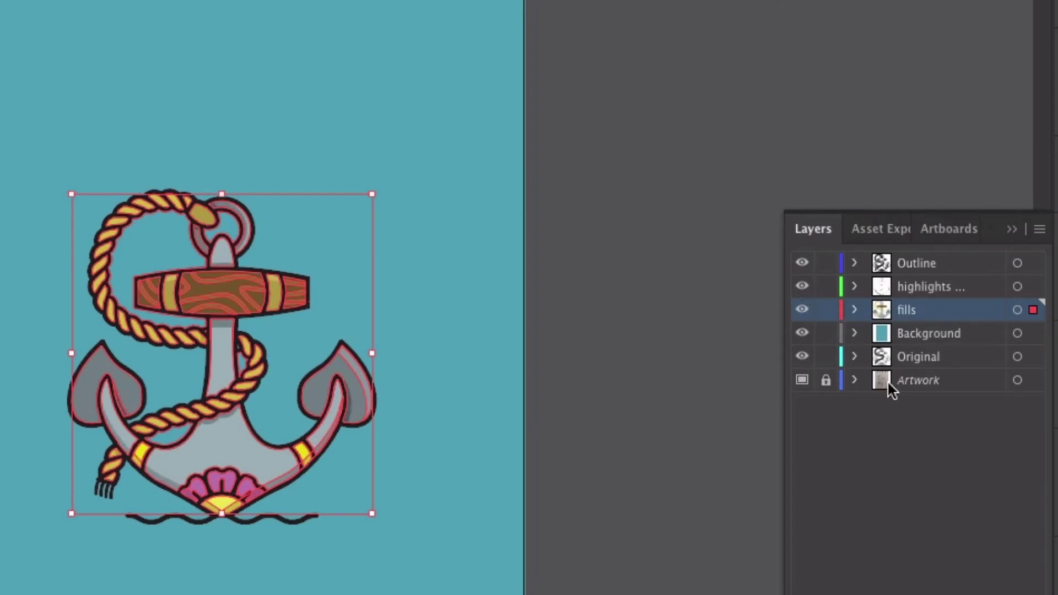
{"action": "left_click", "coordinate": [855, 311]}
{"action": "left_click", "coordinate": [855, 310]}
{"action": "left_click", "coordinate": [855, 310]}
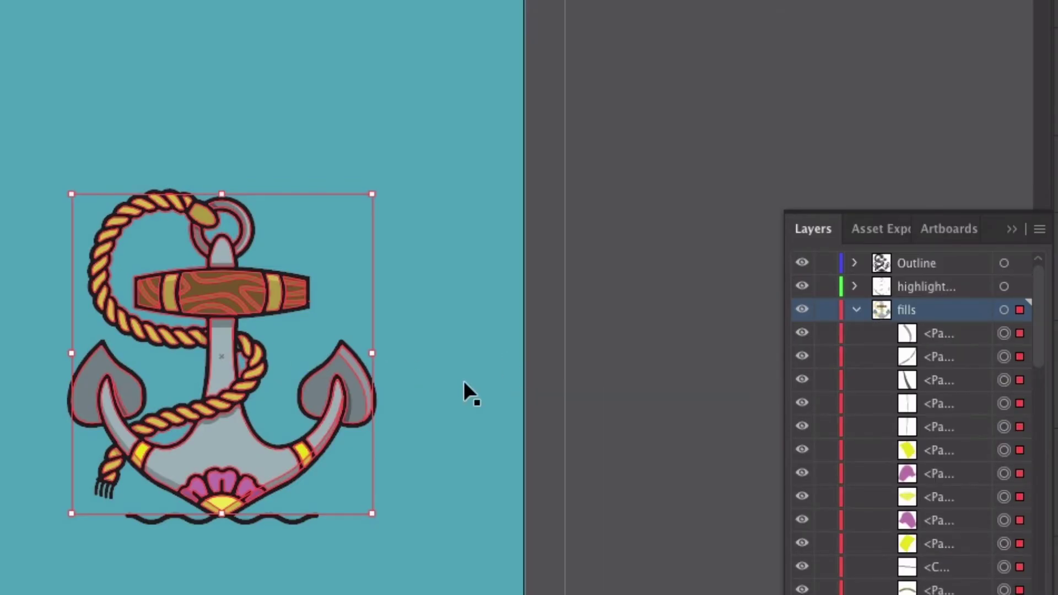
{"action": "left_click", "coordinate": [464, 380]}
{"action": "left_click", "coordinate": [355, 371]}
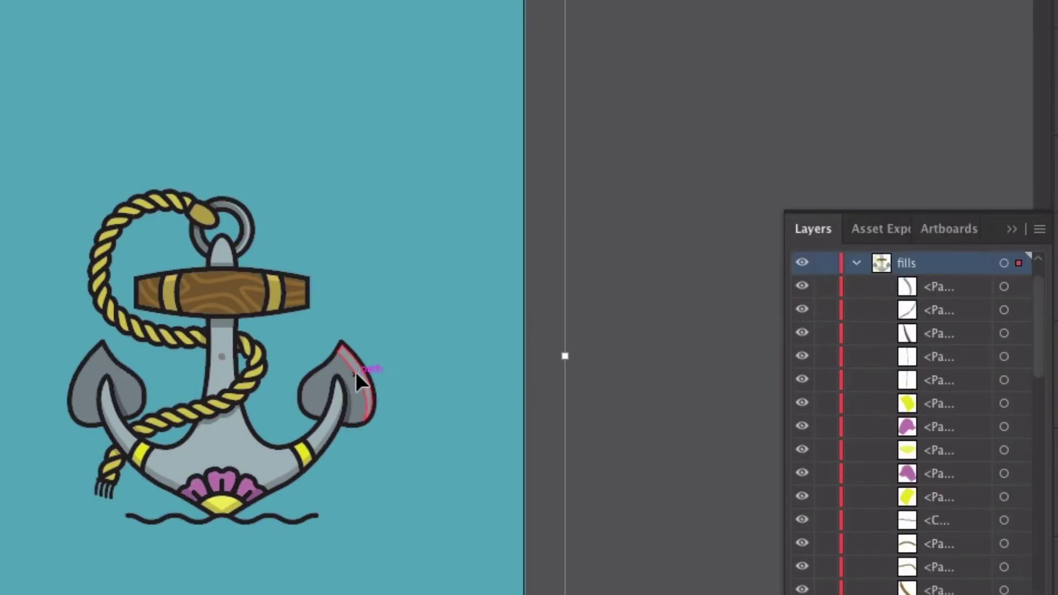
{"action": "left_click_drag", "start_coordinate": [279, 472], "coordinate": [279, 473]}
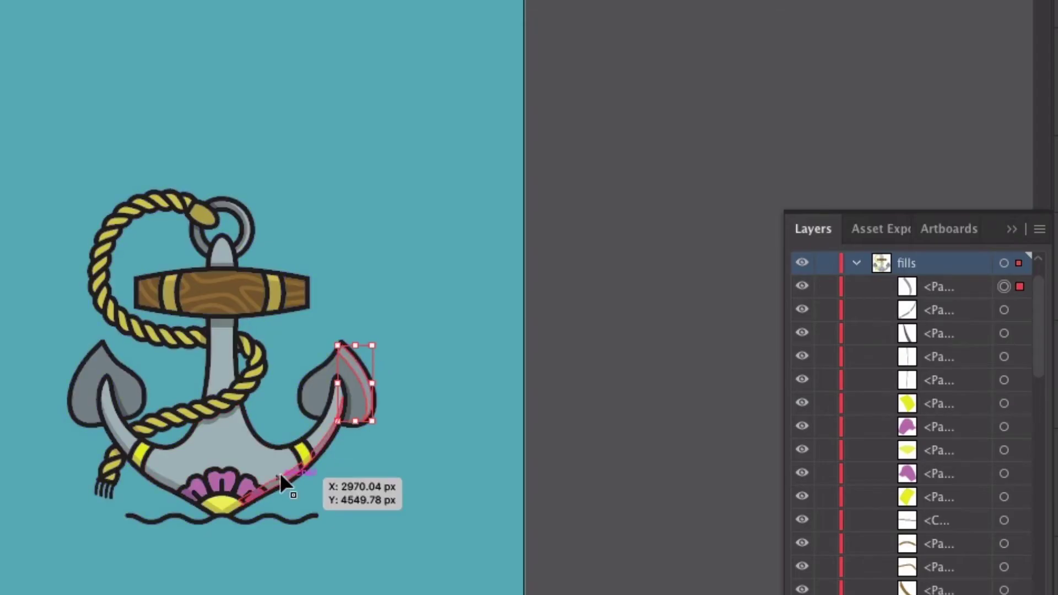
{"action": "left_click", "coordinate": [280, 472], "text": "shift"}
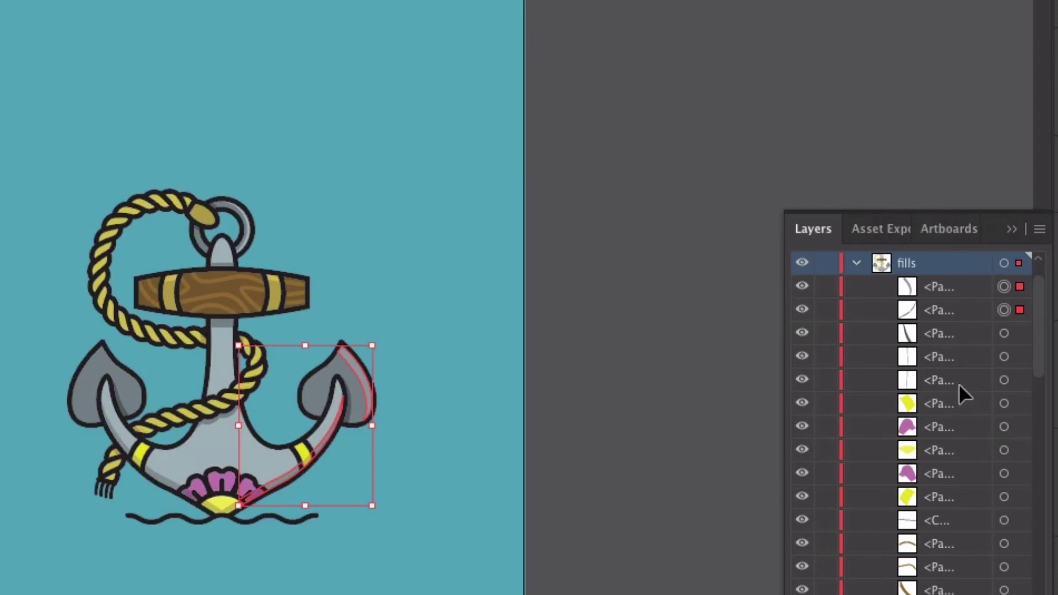
- Add the left arm highlight and move the three selected paths into the highlights layer
{"action": "scroll", "coordinate": [867, 351], "scroll_direction": "up", "scroll_amount": 2}
{"action": "left_click", "coordinate": [802, 287]}
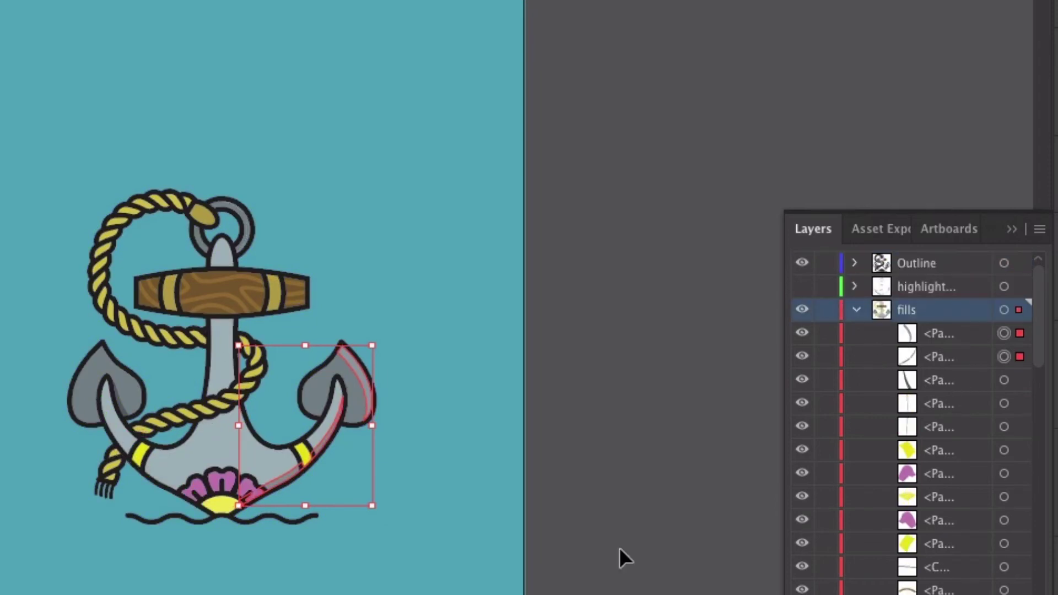
{"action": "left_click", "coordinate": [122, 407], "text": "shift"}
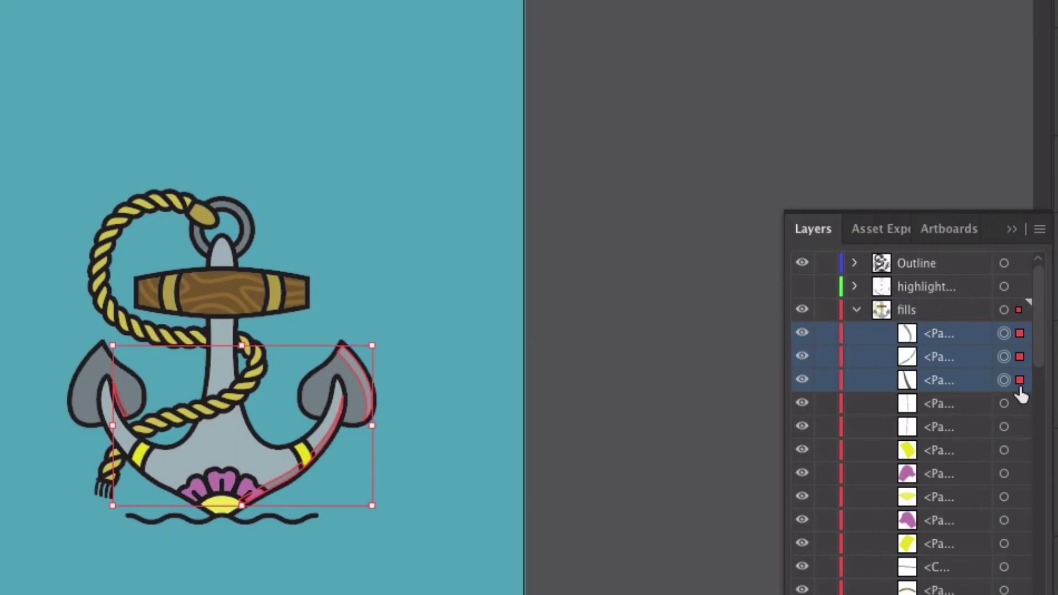
{"action": "left_click_drag", "start_coordinate": [1019, 387], "coordinate": [953, 290]}
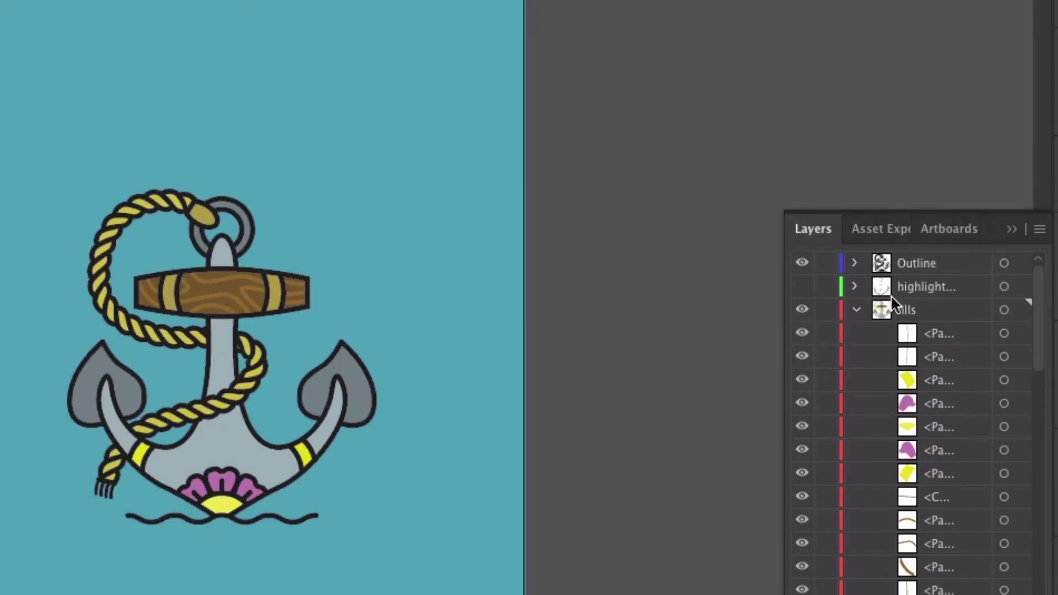
{"action": "left_click", "coordinate": [856, 310]}
{"action": "left_click", "coordinate": [803, 287]}
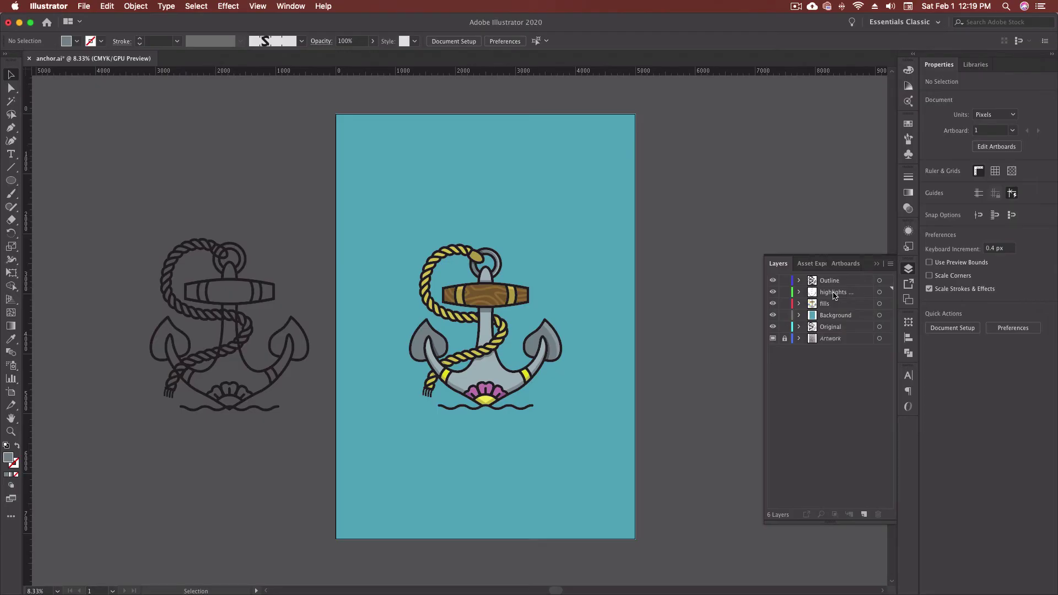
- Select the highlights and fills layers and combine them with Merge Selected
{"action": "left_click", "coordinate": [836, 294]}
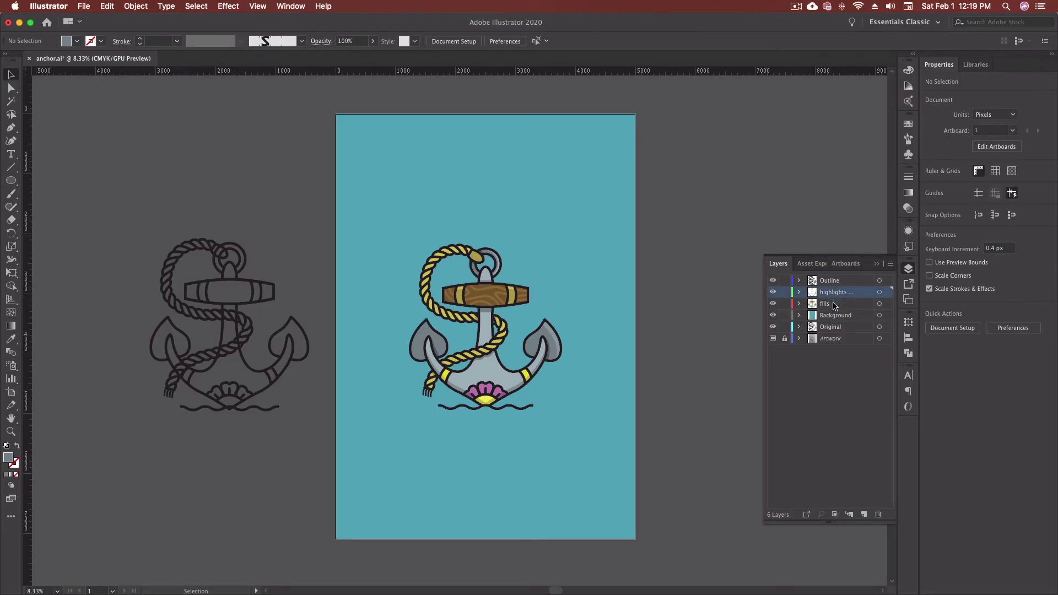
{"action": "left_click", "coordinate": [834, 305], "text": "shift"}
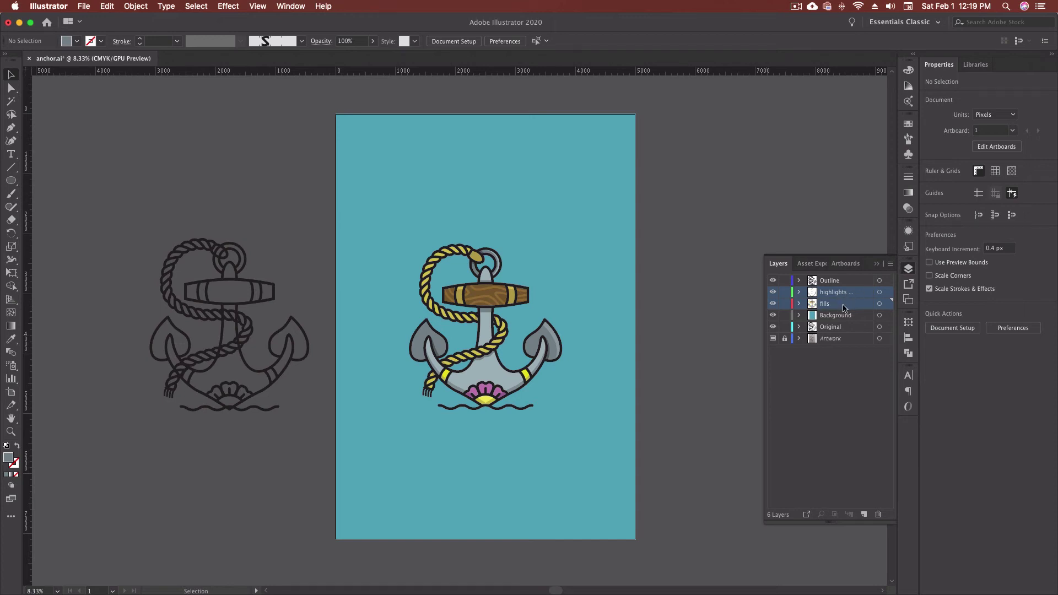
{"action": "left_click", "coordinate": [889, 264]}
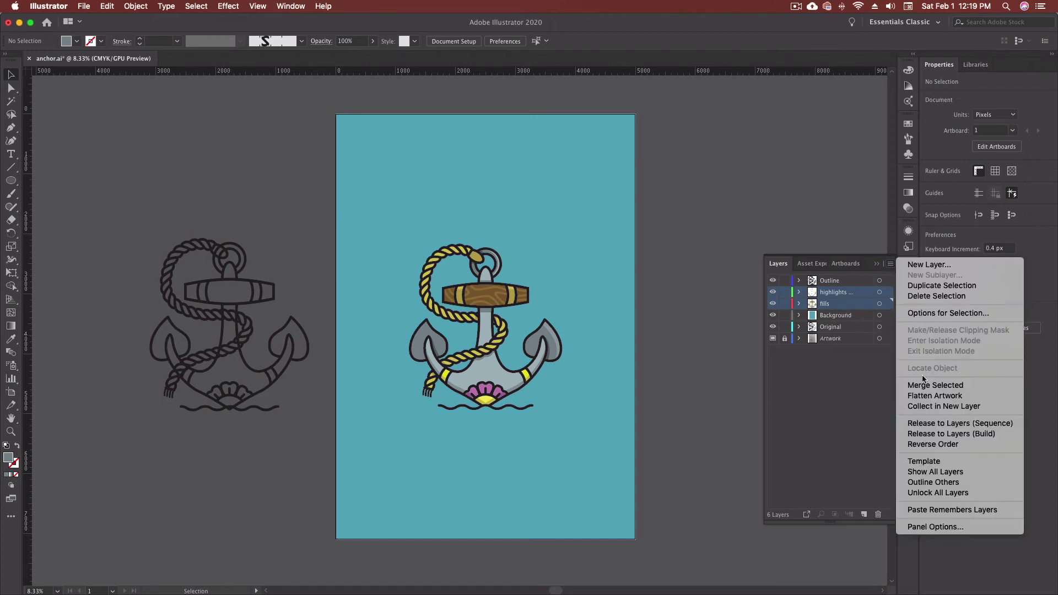
{"action": "left_click", "coordinate": [949, 389]}
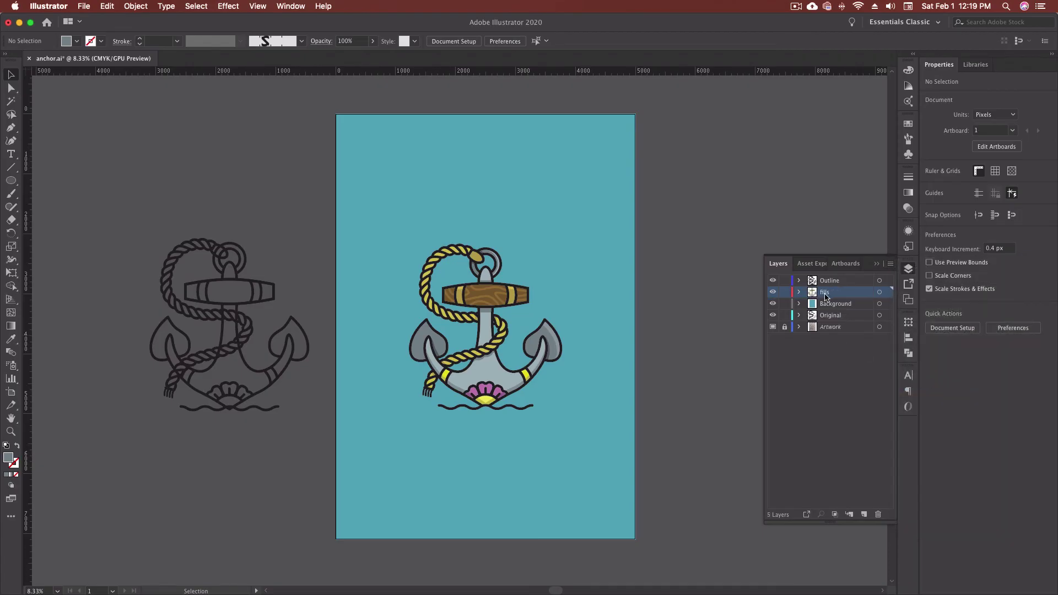
- Toggle the merged fills layer's visibility and expand it to inspect its paths
{"action": "left_click", "coordinate": [773, 293]}
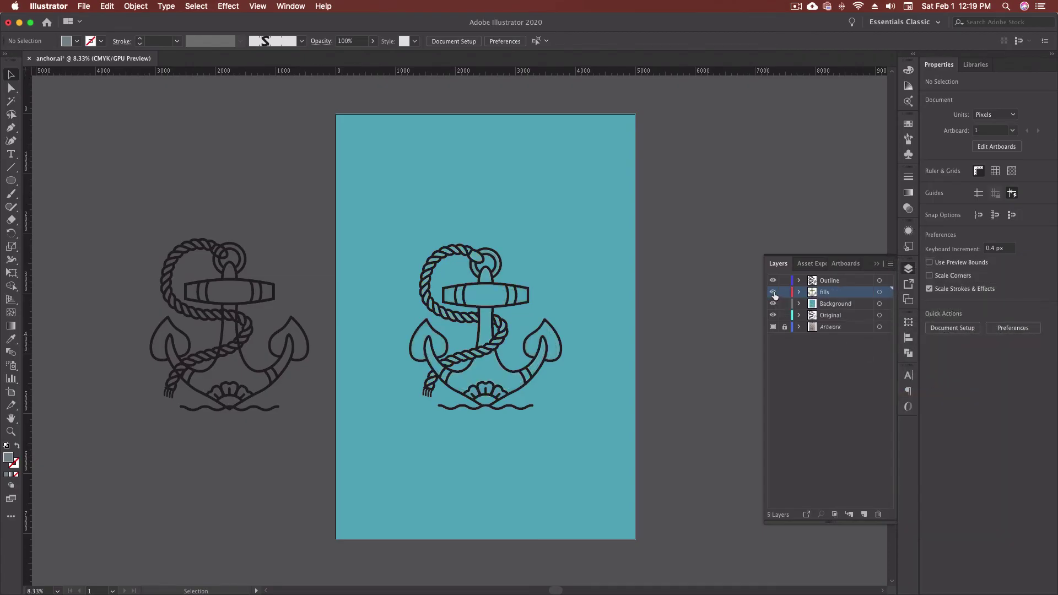
{"action": "left_click", "coordinate": [774, 292]}
{"action": "left_click", "coordinate": [799, 293]}
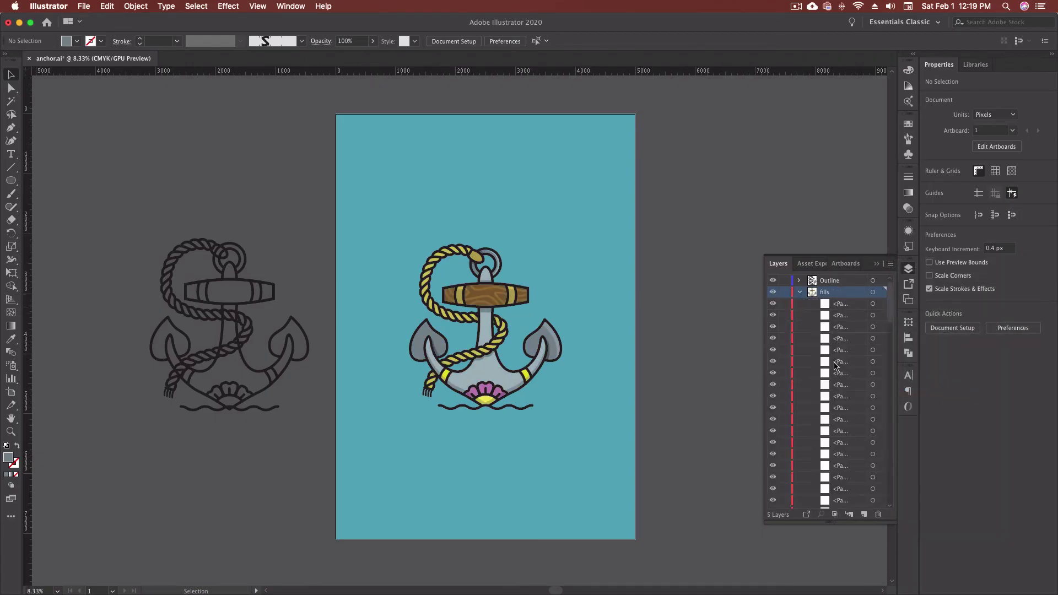
{"action": "scroll", "coordinate": [835, 364], "scroll_direction": "down", "scroll_amount": 5}
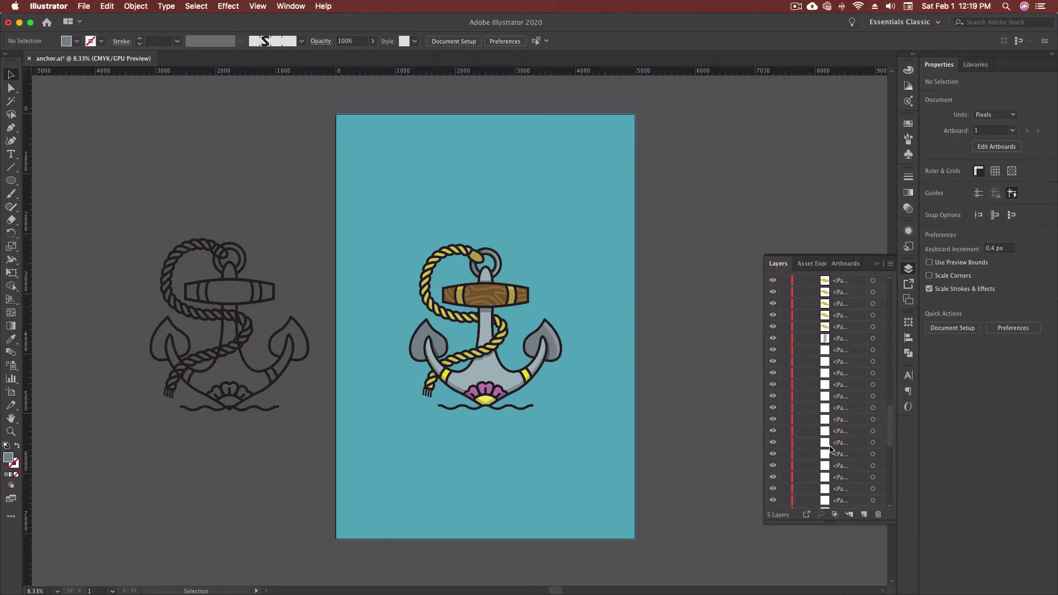
{"action": "scroll", "coordinate": [831, 328], "scroll_direction": "up", "scroll_amount": 10}
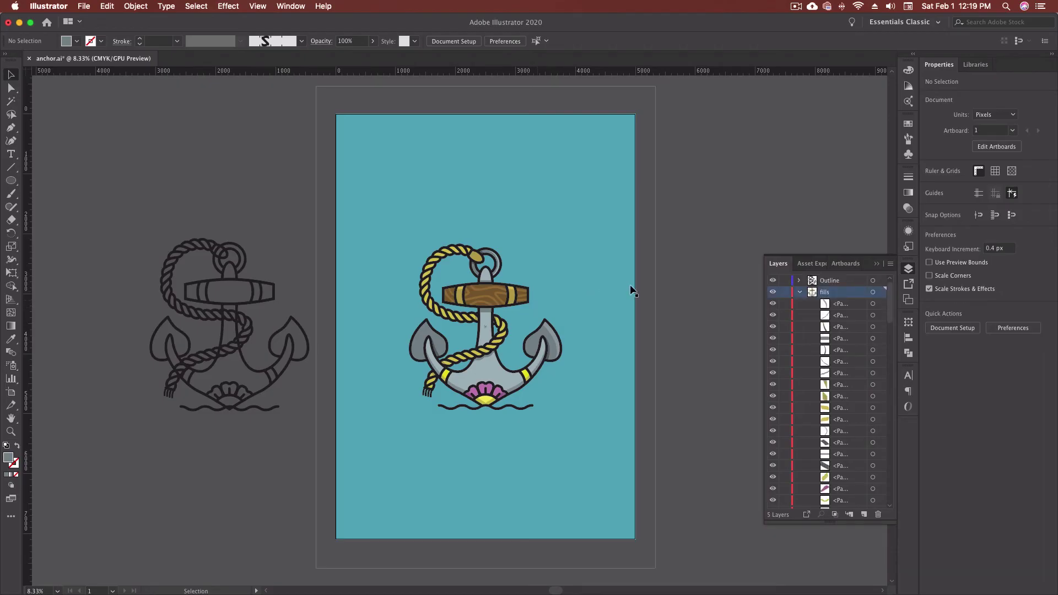
- Collapse fills, apply Flatten Artwork from the Layers panel menu, and inspect the flattened layer
{"action": "left_click", "coordinate": [800, 293]}
{"action": "left_click", "coordinate": [890, 263]}
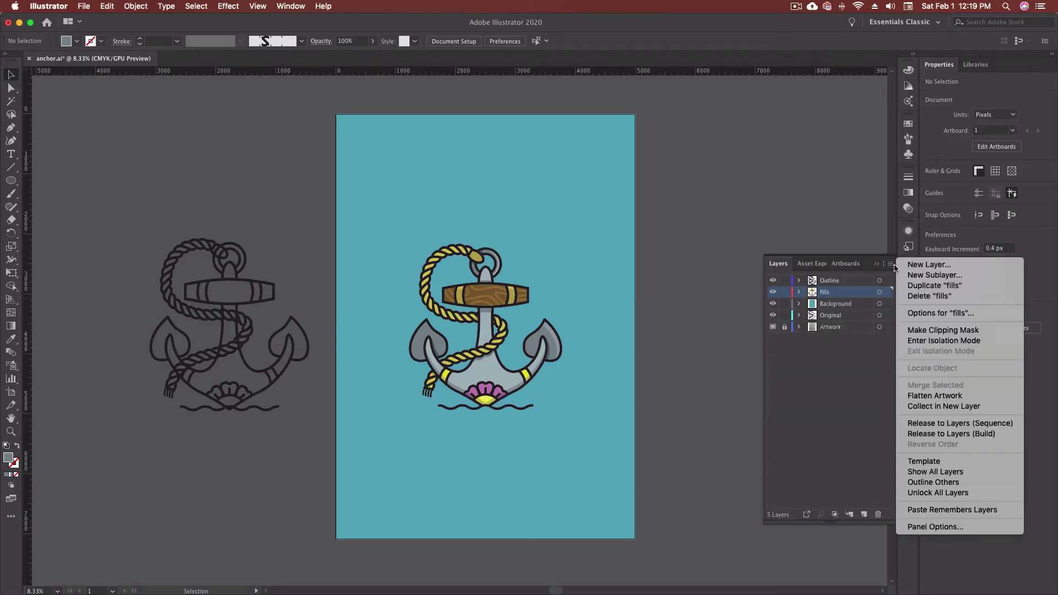
{"action": "left_click", "coordinate": [947, 395]}
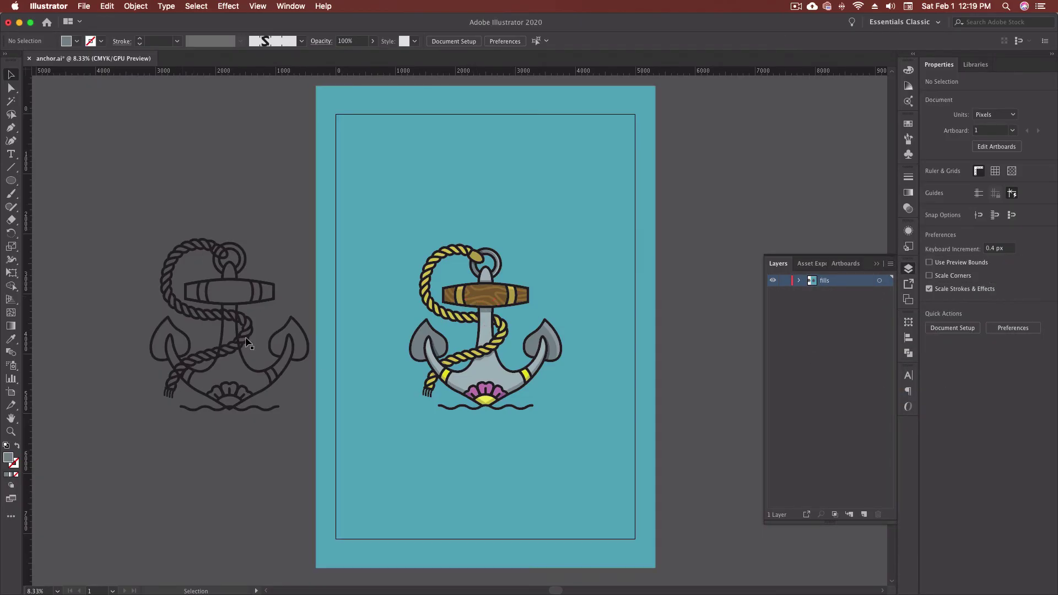
{"action": "left_click", "coordinate": [799, 282]}
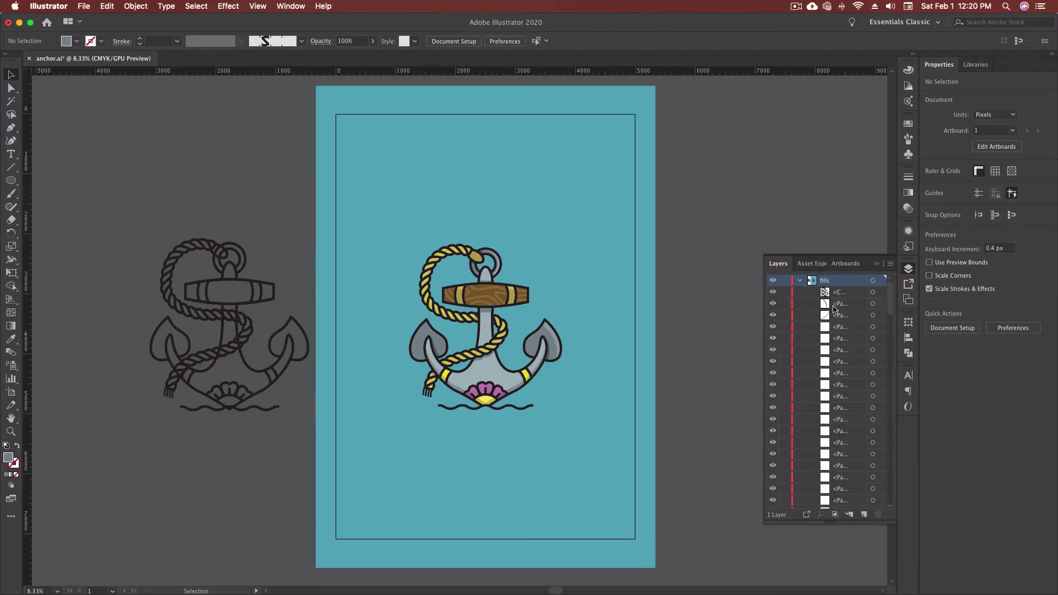
{"action": "left_click", "coordinate": [799, 281]}
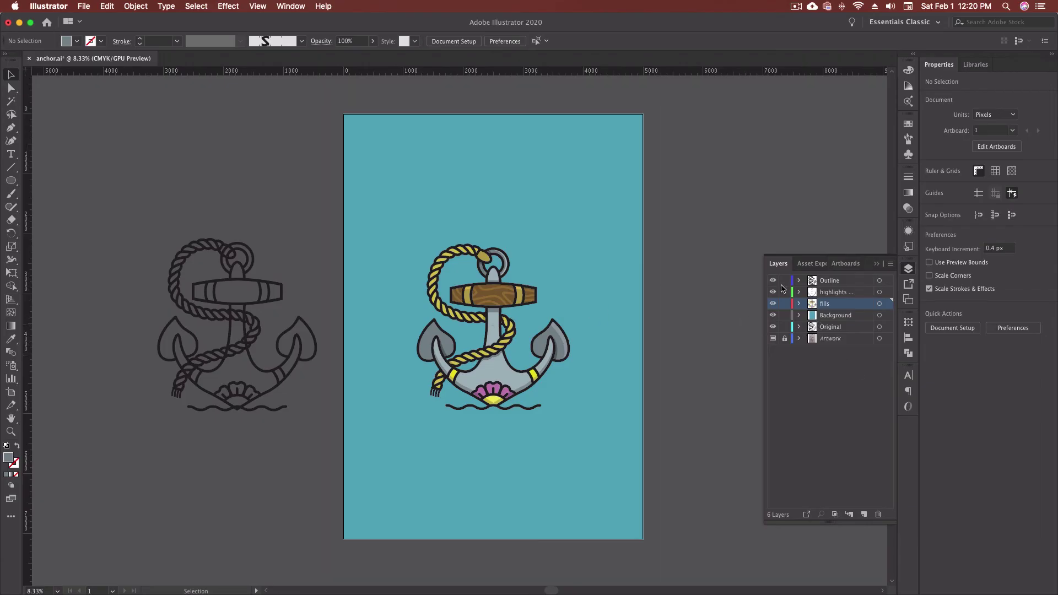
- Hide the Background and Artwork layers and move the Original line-art anchor onto the artboard
{"action": "left_click", "coordinate": [774, 317]}
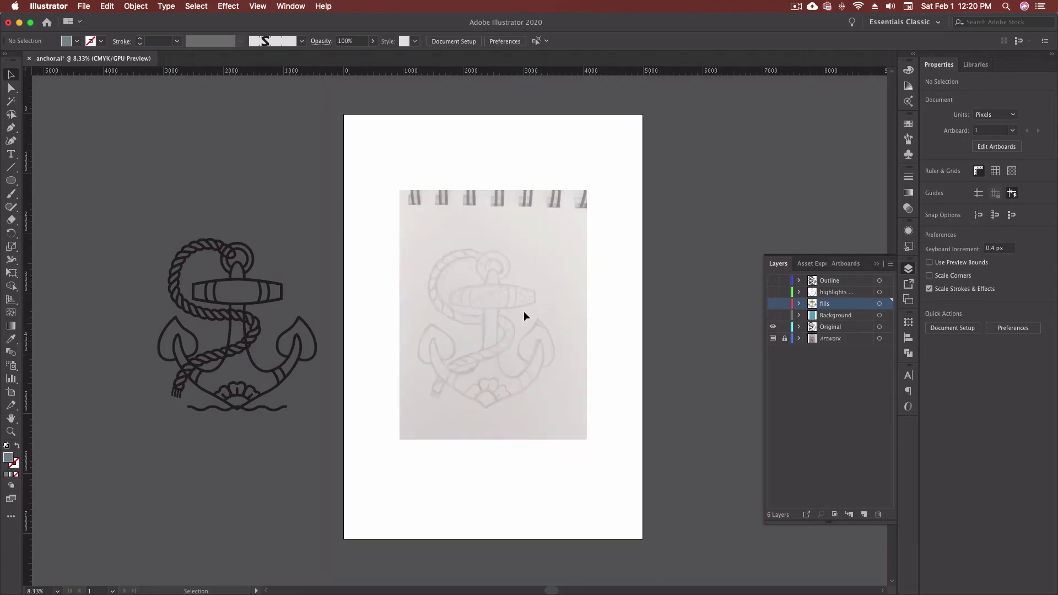
{"action": "left_click", "coordinate": [772, 338]}
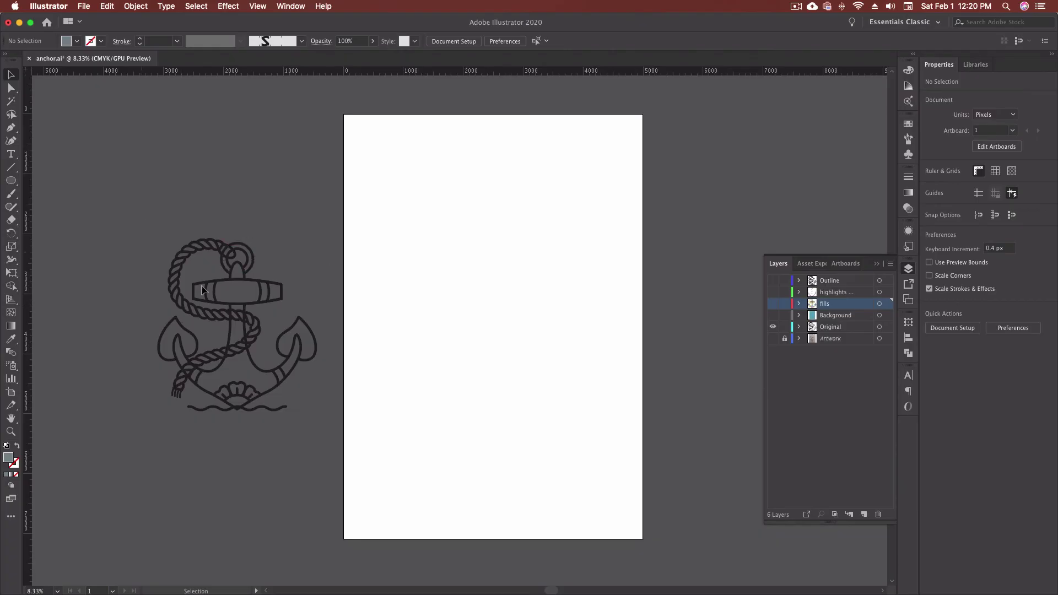
{"action": "key", "text": "super+a"}
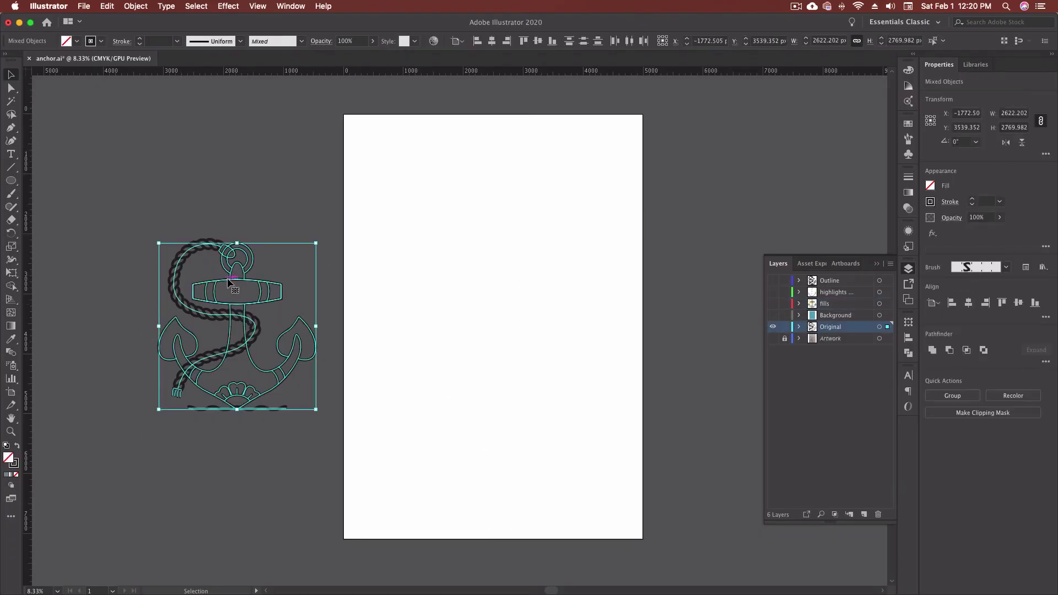
{"action": "left_click_drag", "start_coordinate": [230, 290], "coordinate": [486, 289]}
{"action": "left_click", "coordinate": [651, 280]}
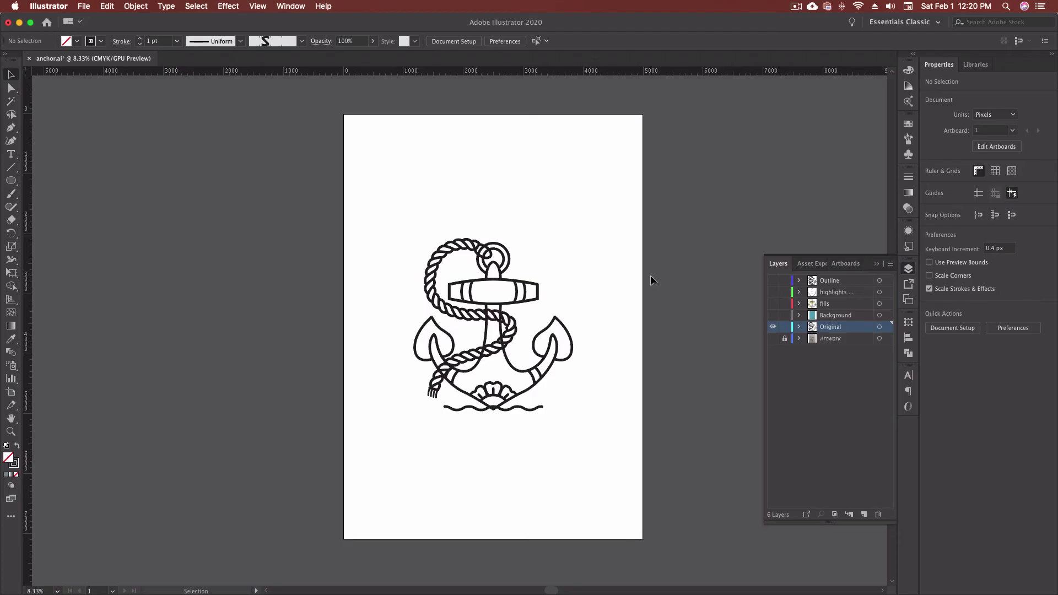
- Release the Original layer's line art to layers as a sequence, one sublayer per path
{"action": "left_click", "coordinate": [891, 264]}
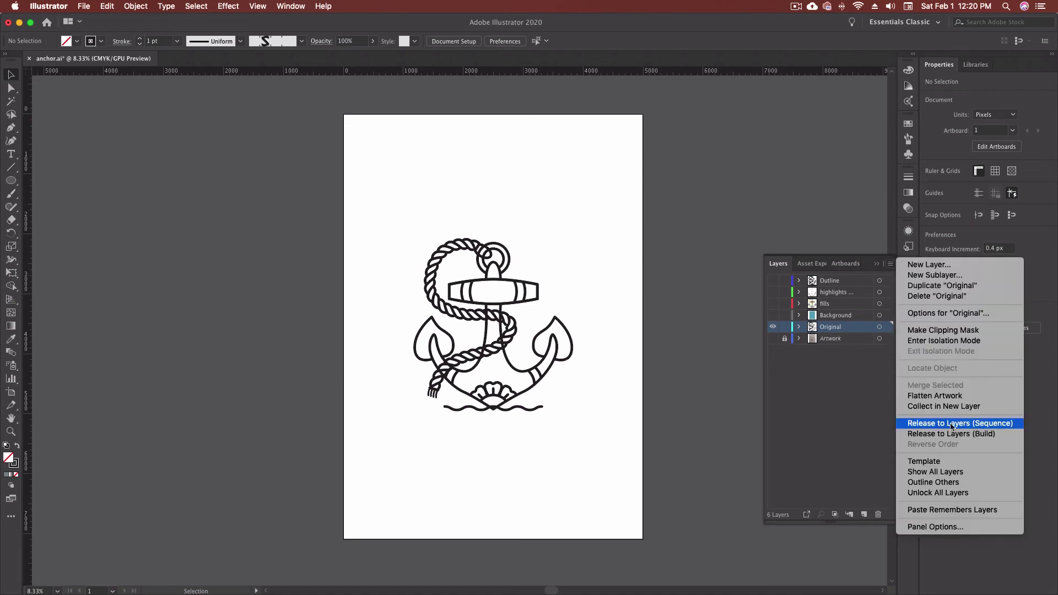
{"action": "left_click", "coordinate": [993, 427]}
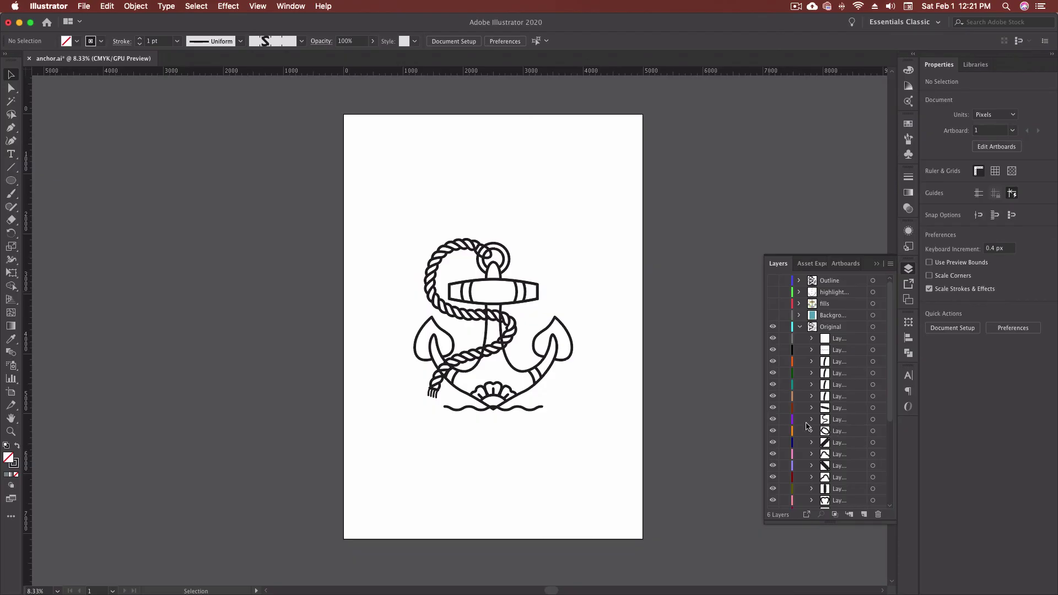
- Move the small ring piece's sublayer into the rope layer and collapse it
{"action": "left_click", "coordinate": [773, 419]}
{"action": "left_click", "coordinate": [773, 420]}
{"action": "left_click", "coordinate": [772, 431]}
{"action": "left_click", "coordinate": [773, 431]}
{"action": "left_click_drag", "start_coordinate": [825, 434], "coordinate": [843, 423]}
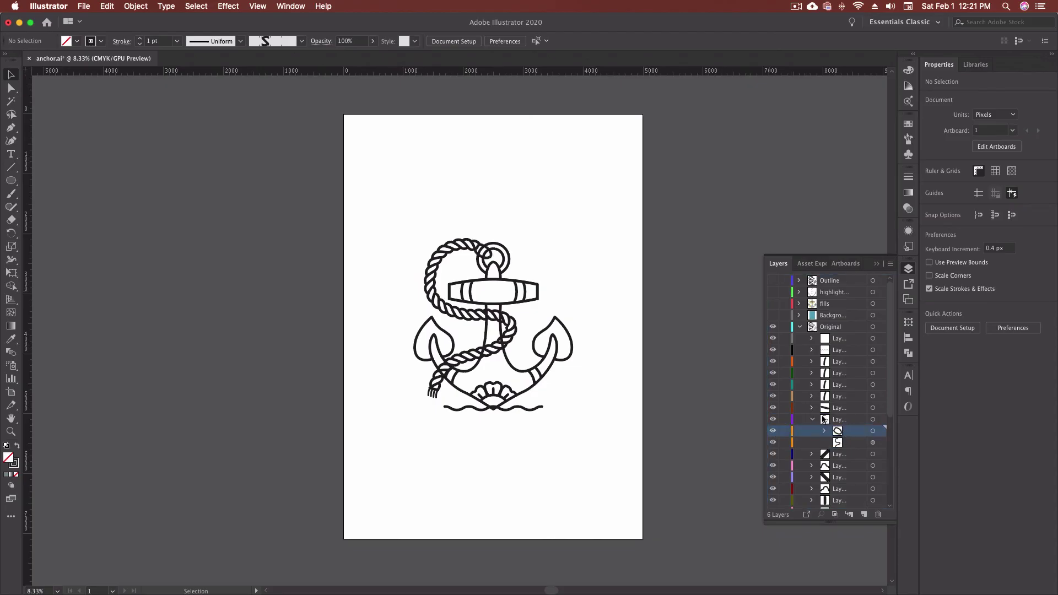
{"action": "left_click", "coordinate": [812, 420]}
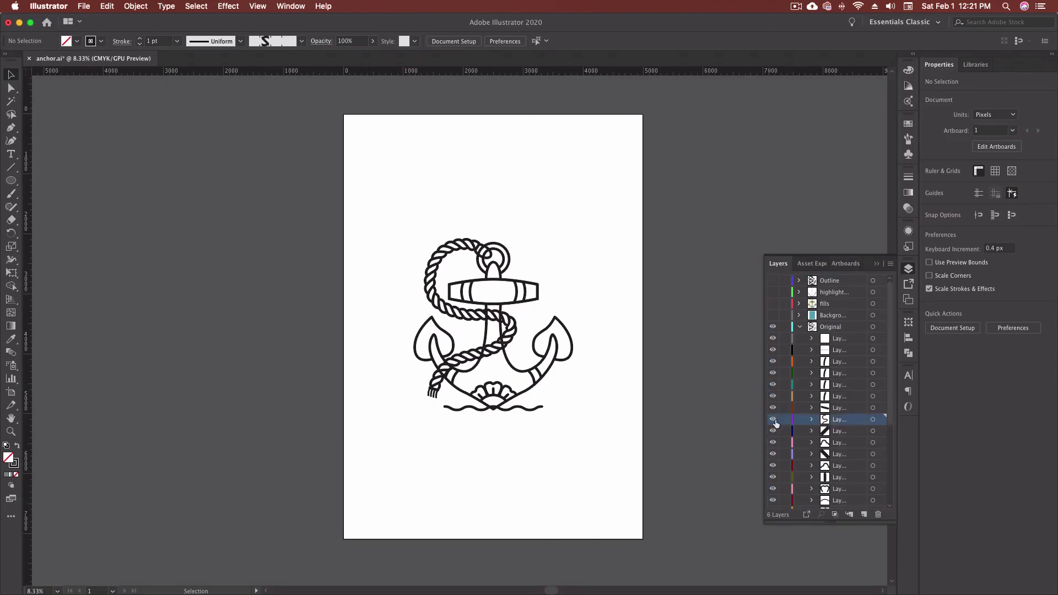
{"action": "left_click", "coordinate": [772, 420]}
{"action": "left_click", "coordinate": [773, 420]}
- Move all released sublayers, Layer 9 through Layer 34, out of Original to top level
{"action": "left_click", "coordinate": [848, 338]}
{"action": "scroll", "coordinate": [842, 386], "scroll_direction": "down", "scroll_amount": 5}
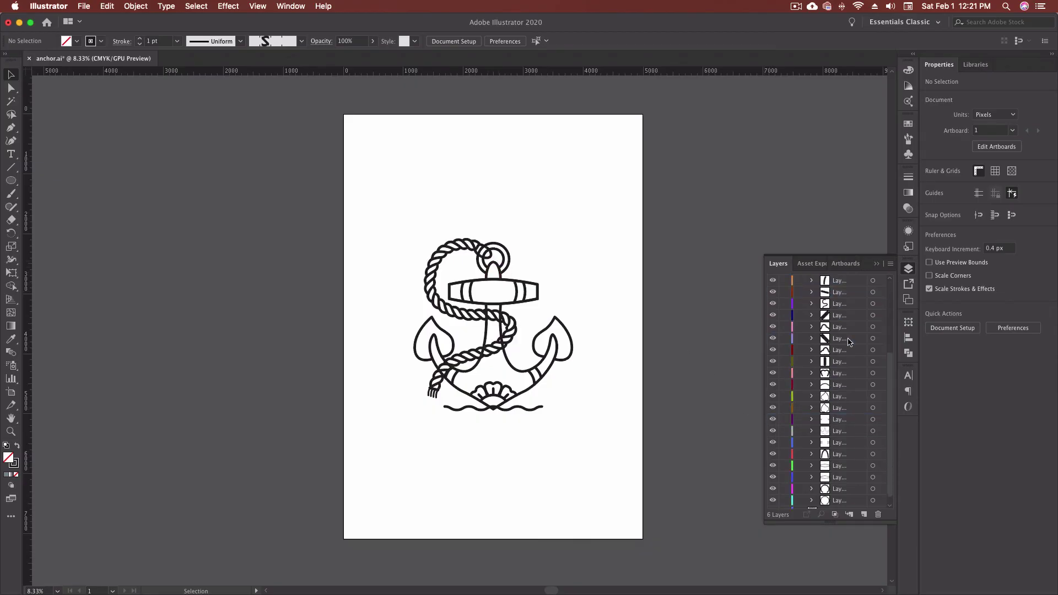
{"action": "left_click", "coordinate": [841, 492], "text": "shift"}
{"action": "scroll", "coordinate": [841, 326], "scroll_direction": "up", "scroll_amount": 5}
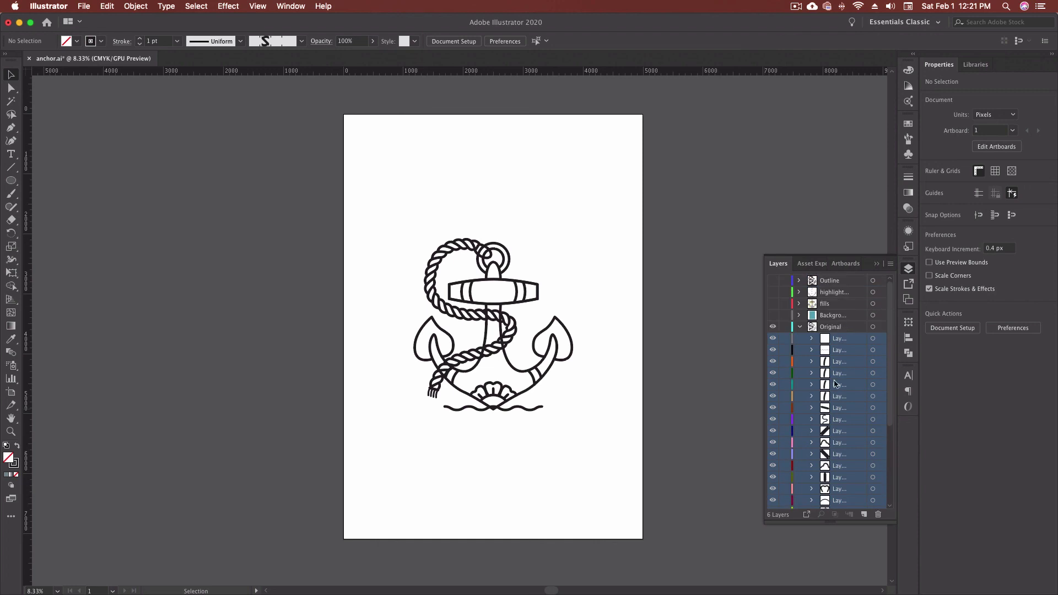
{"action": "left_click_drag", "start_coordinate": [845, 342], "coordinate": [824, 329]}
{"action": "scroll", "coordinate": [826, 385], "scroll_direction": "down", "scroll_amount": 5}
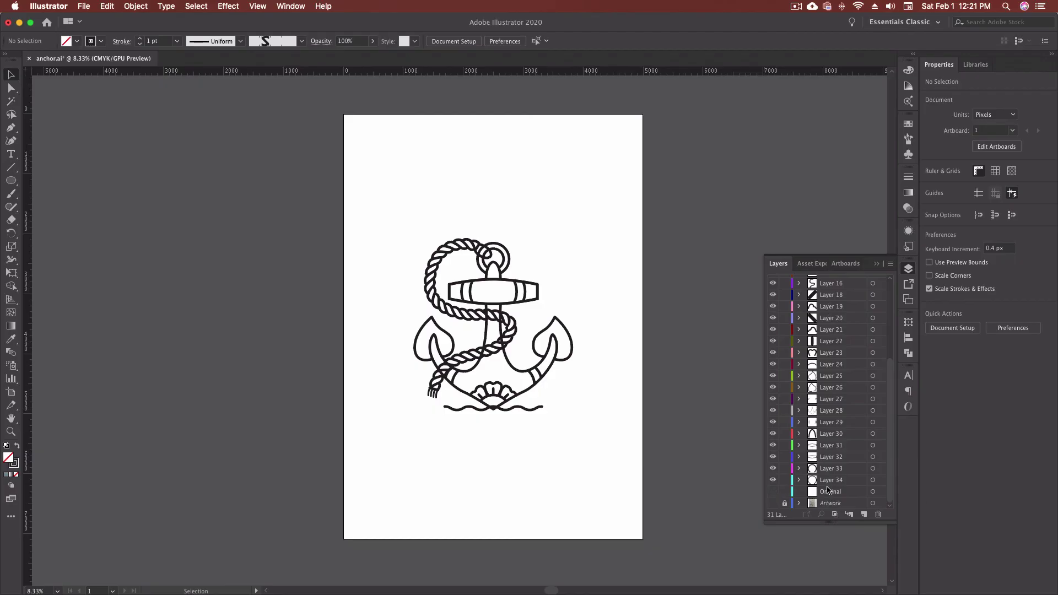
{"action": "scroll", "coordinate": [823, 375], "scroll_direction": "up", "scroll_amount": 5}
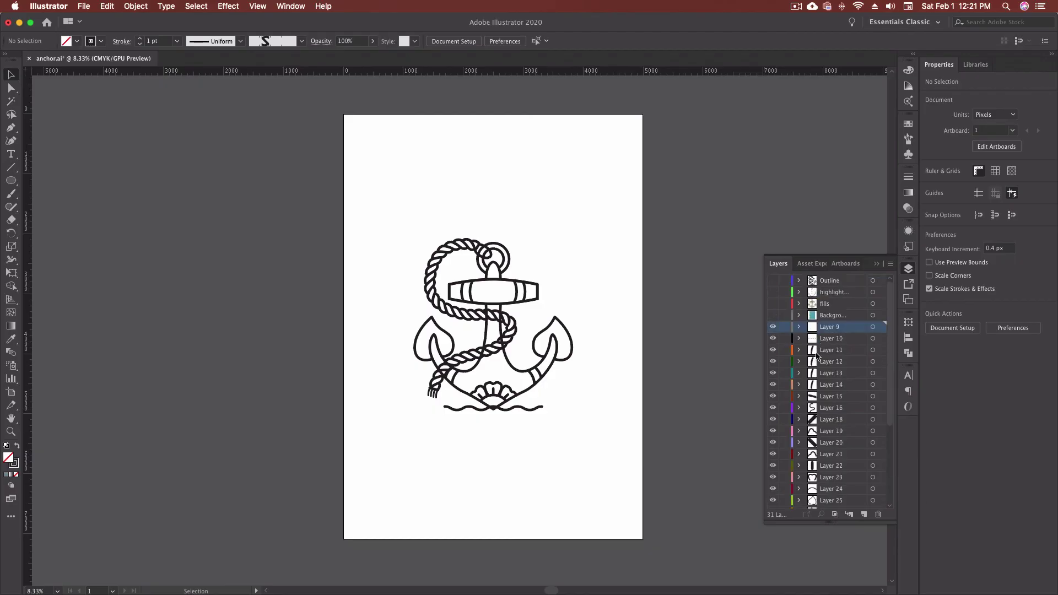
{"action": "scroll", "coordinate": [812, 459], "scroll_direction": "down", "scroll_amount": 2}
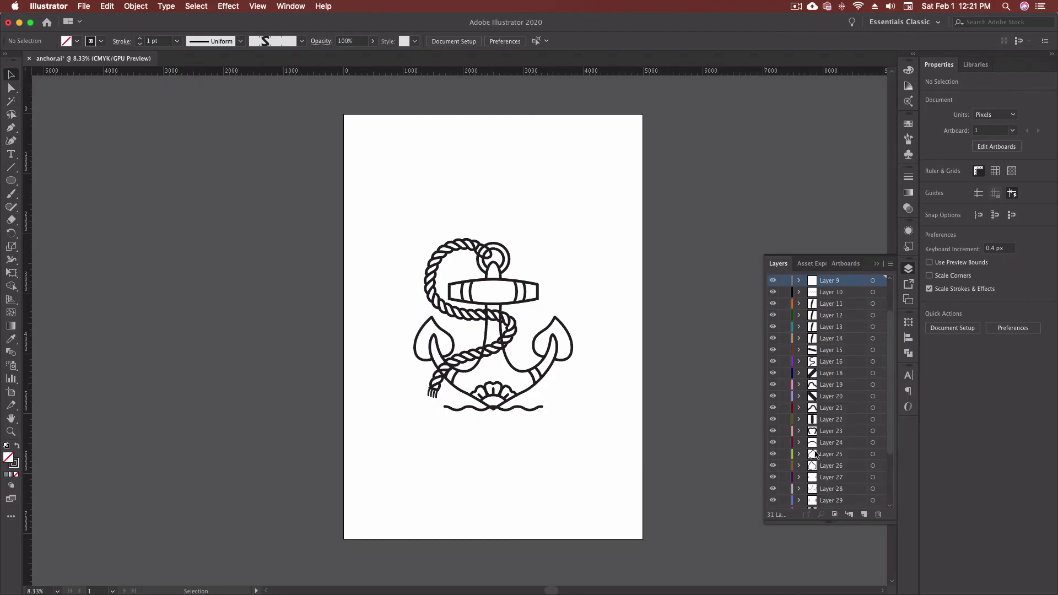